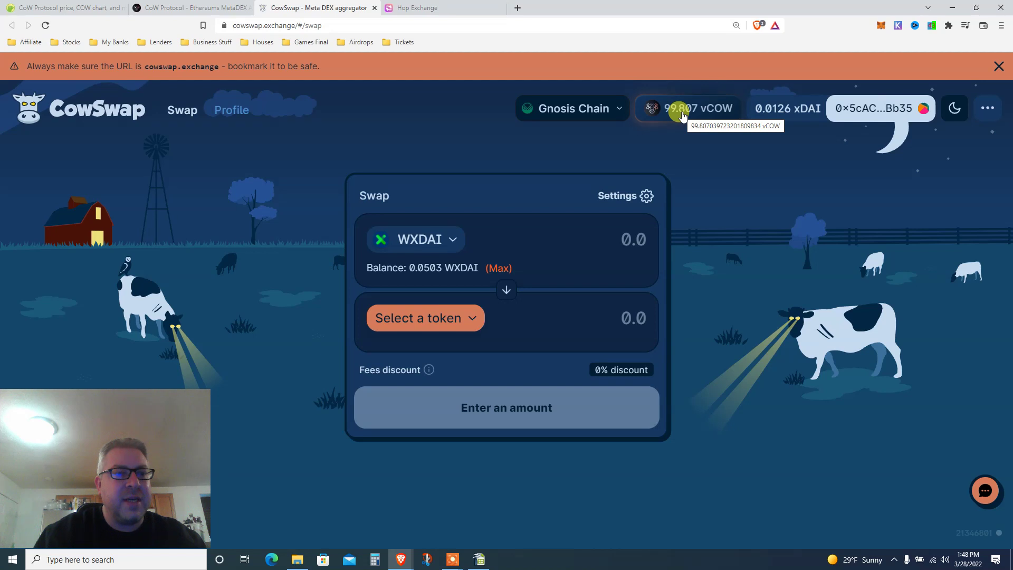
# Reload CoinGecko and open CoW Protocol from trending to check its ~$102.8M market cap.
pyautogui.click(46, 4)
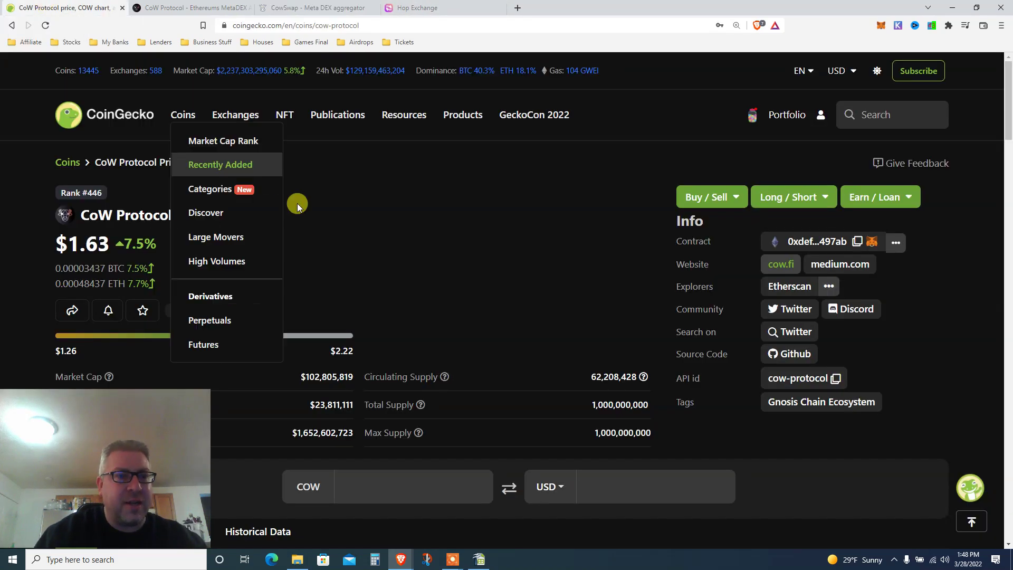
pyautogui.press('F5')
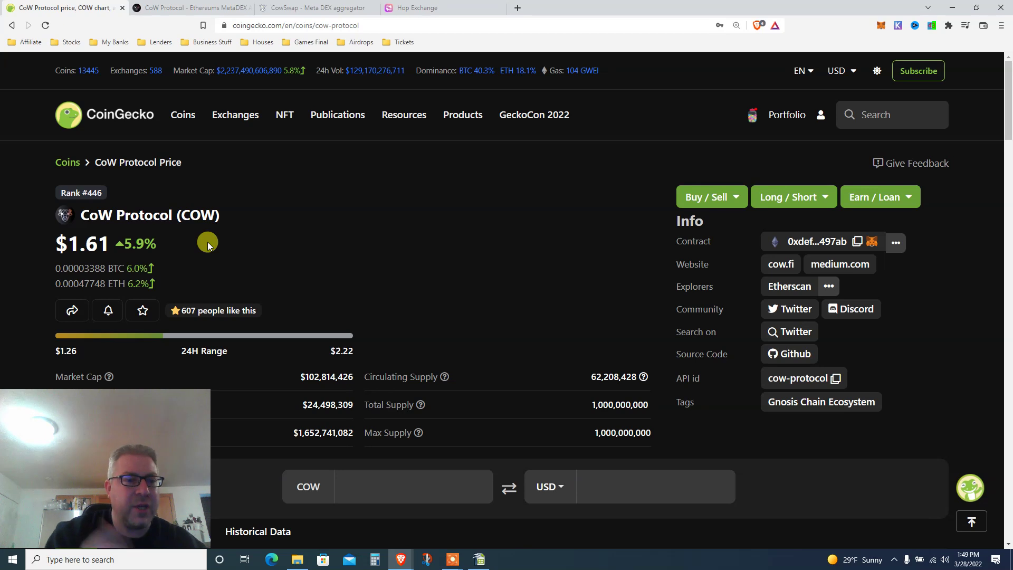
pyautogui.click(866, 115)
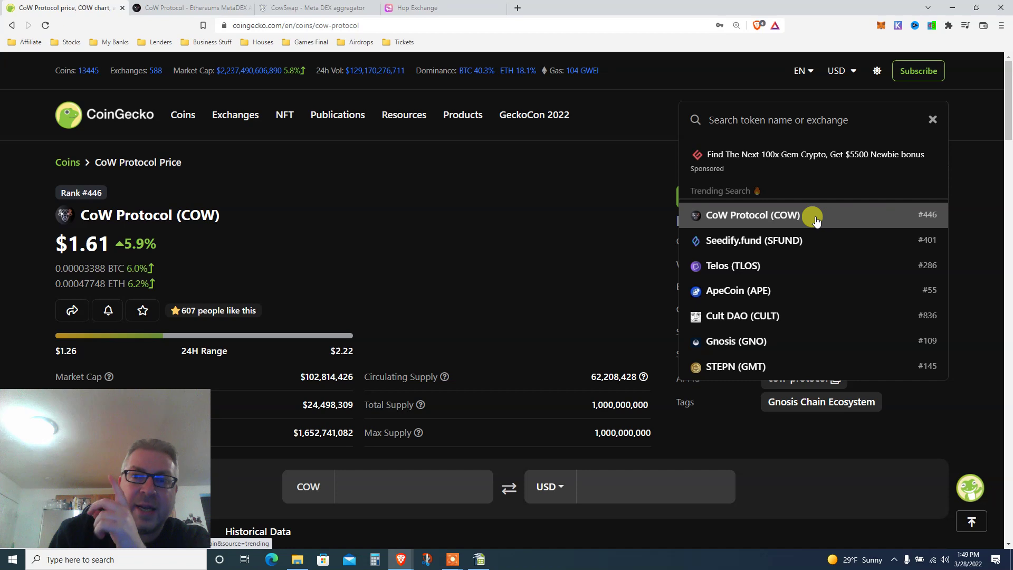
pyautogui.click(764, 216)
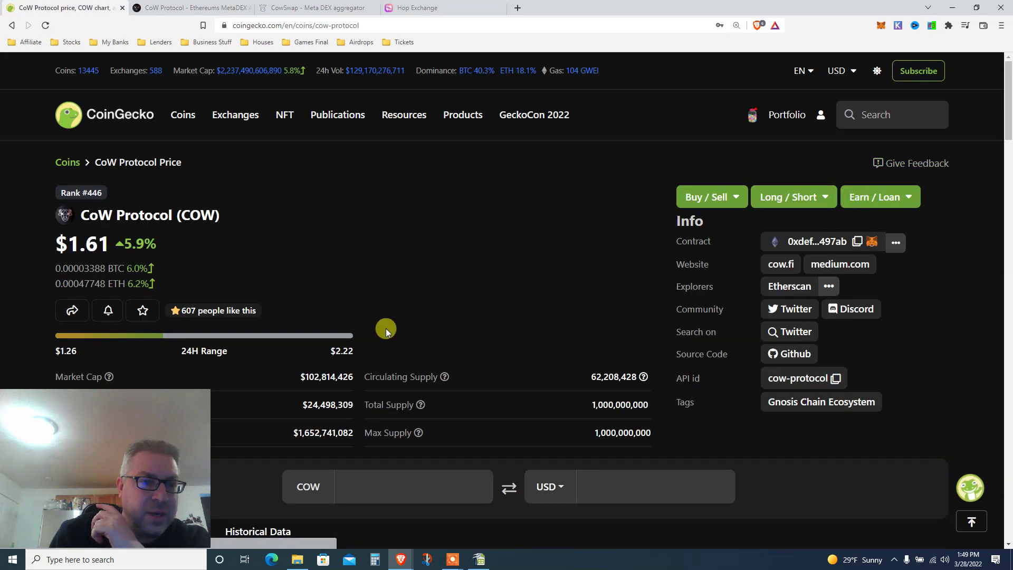
pyautogui.doubleClick(309, 372)
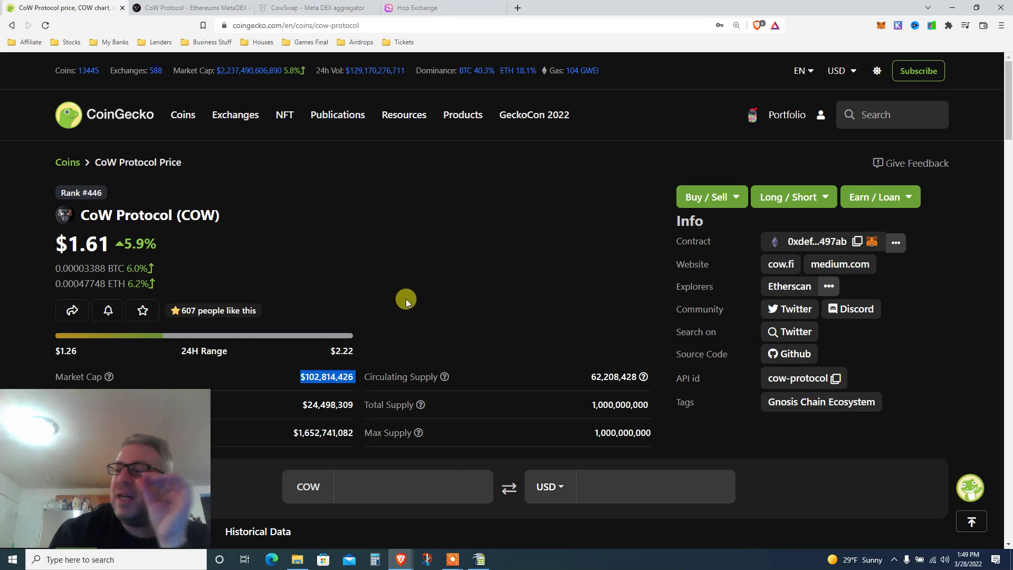
pyautogui.click(196, 8)
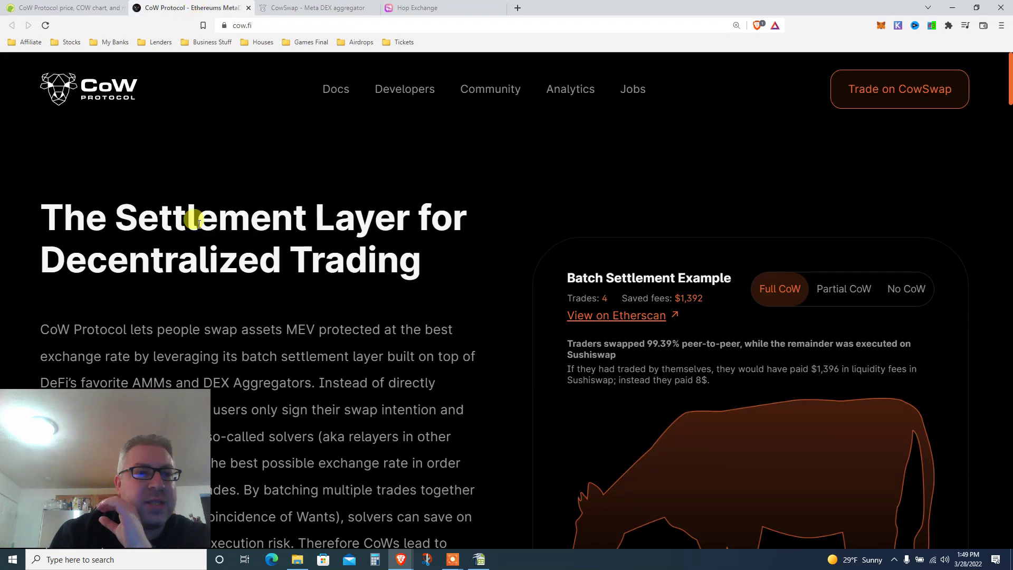
# Skim cow.fi's Settlement Layer overview (99.39% peer-to-peer), then return to CoinGecko's COW page.
pyautogui.tripleClick(253, 224)
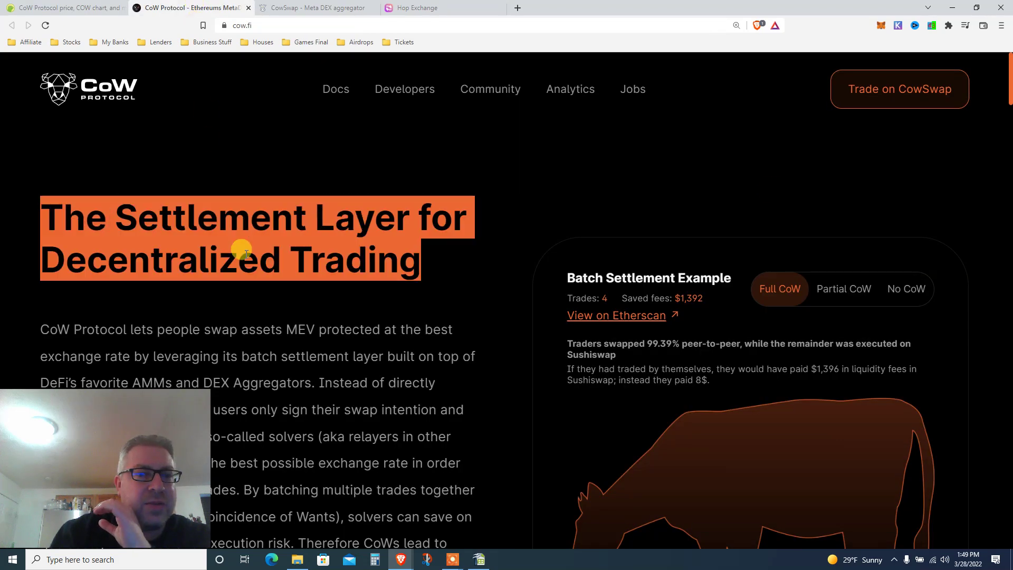
pyautogui.click(247, 253)
pyautogui.moveTo(1009, 84); pyautogui.dragTo(1009, 115)
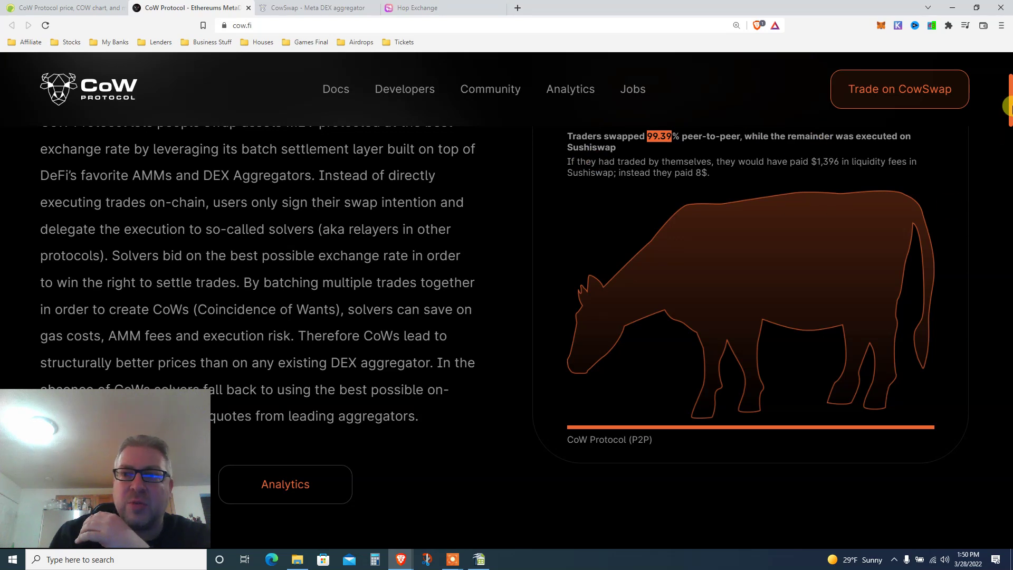
pyautogui.moveTo(1009, 108); pyautogui.dragTo(1010, 94)
pyautogui.click(300, 8)
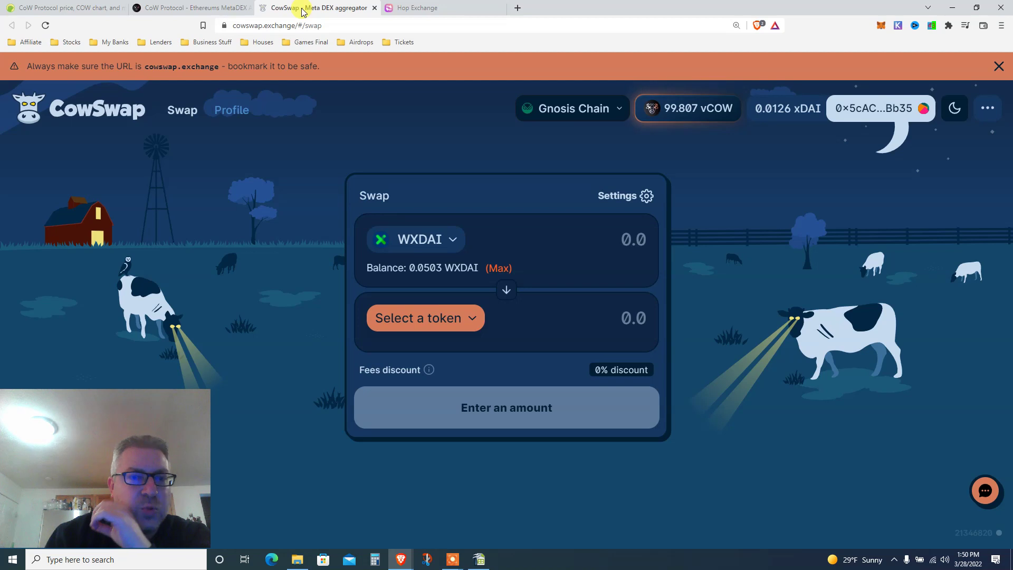
pyautogui.click(63, 8)
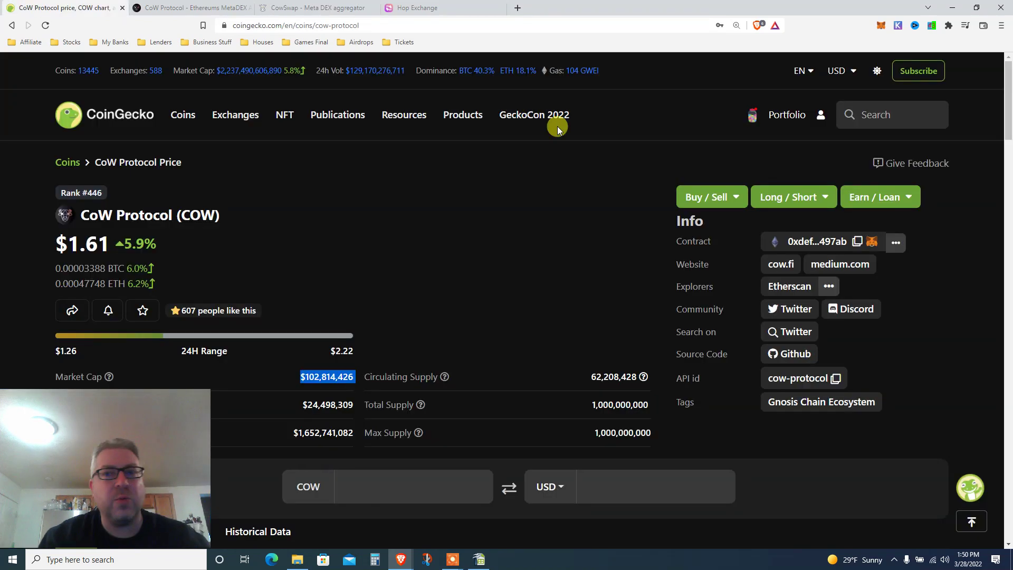
# Search CoinGecko for 'rss' and open the RSS3 coin page.
pyautogui.click(881, 105)
pyautogui.write('rs')
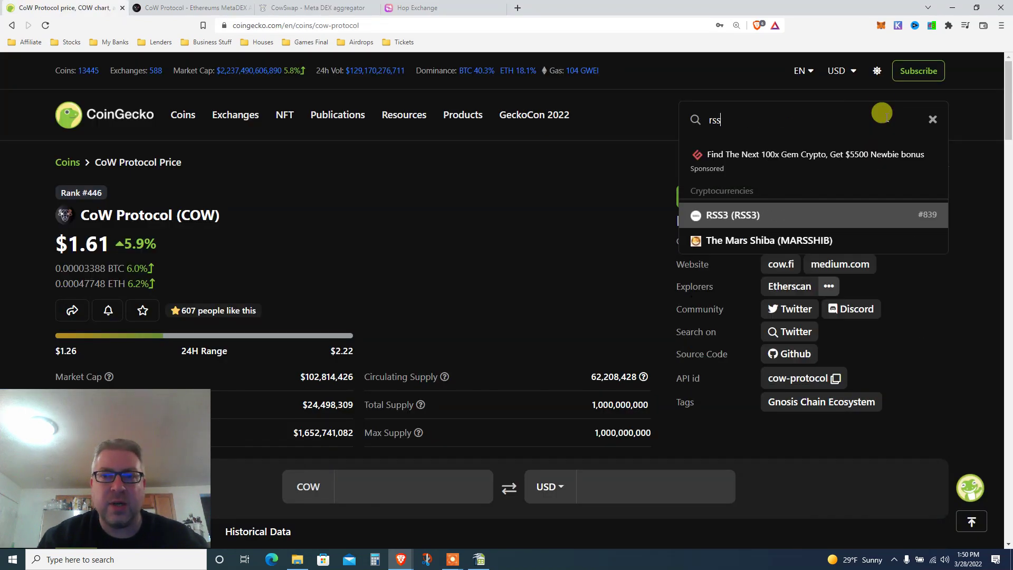
pyautogui.write('s')
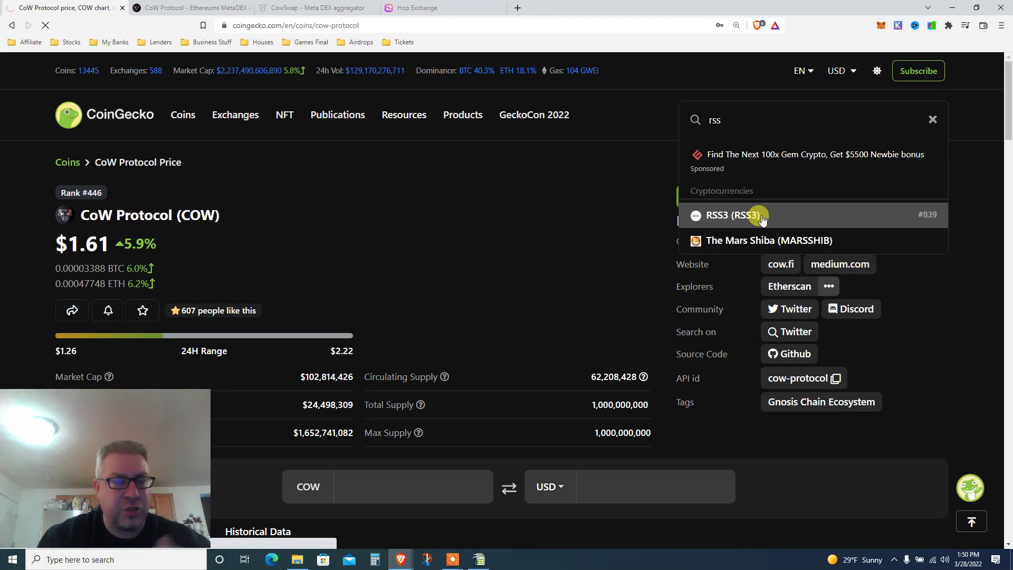
pyautogui.click(759, 215)
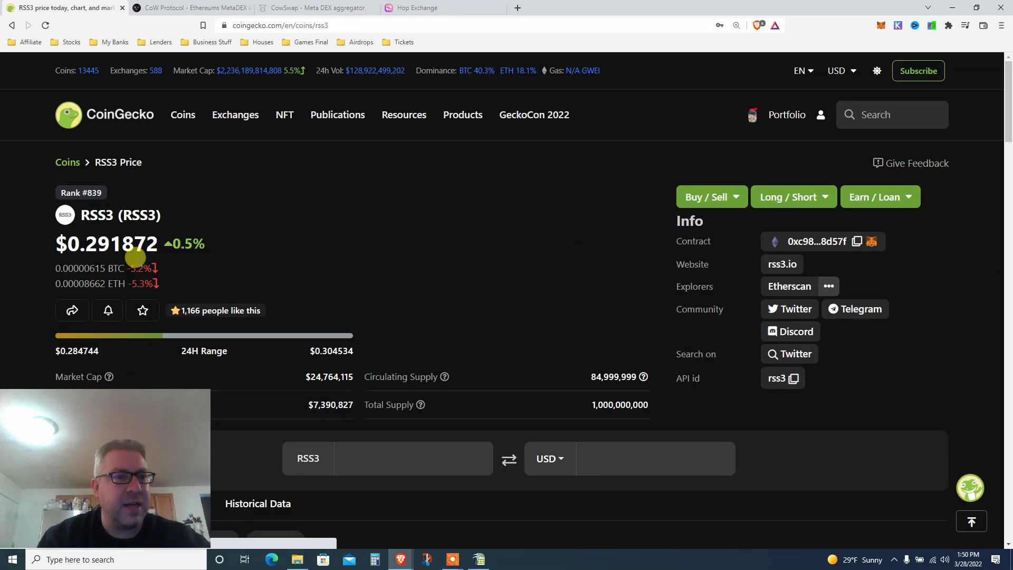
# Check RSS3's $0.291872 price and ~$24.8M market cap, then return to cow.fi.
pyautogui.doubleClick(108, 244)
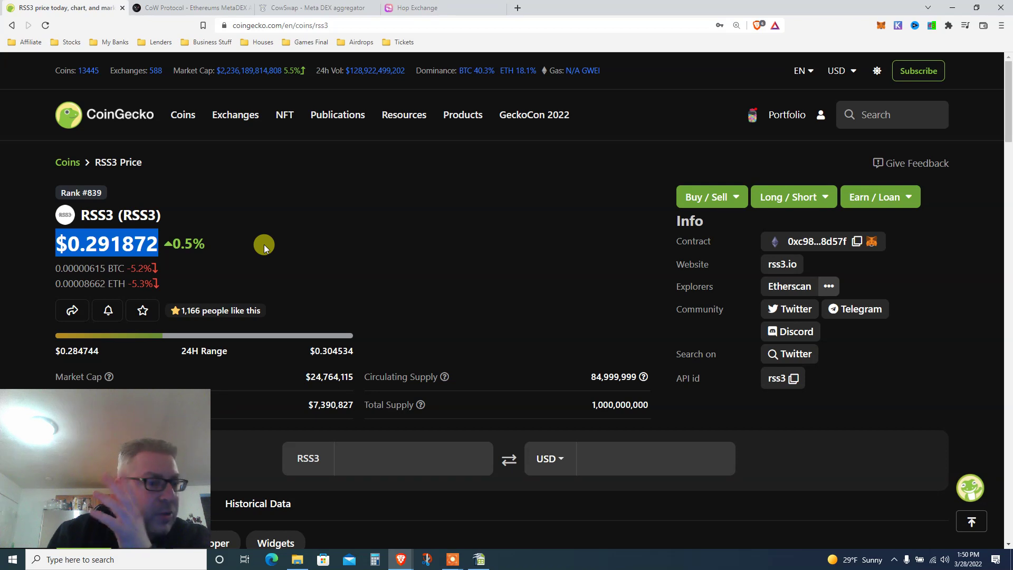
pyautogui.doubleClick(307, 374)
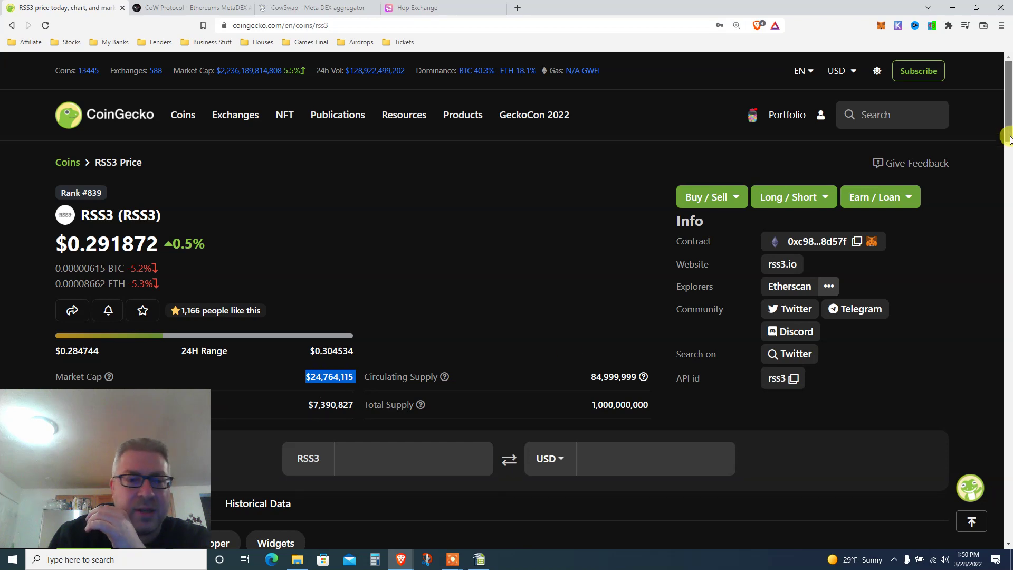
pyautogui.scroll(-2, 1009, 150)
pyautogui.scroll(2, 1009, 151)
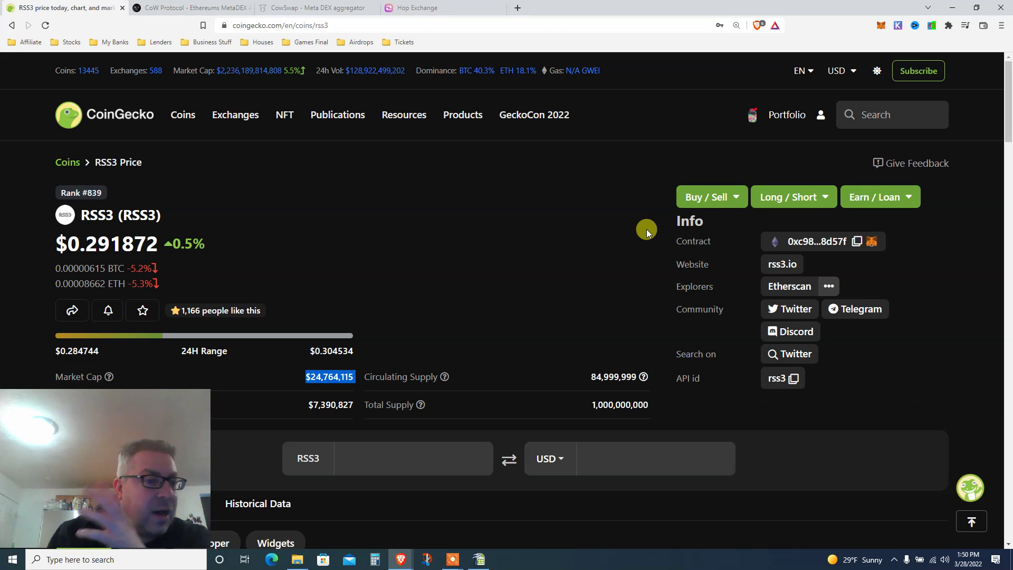
pyautogui.click(173, 5)
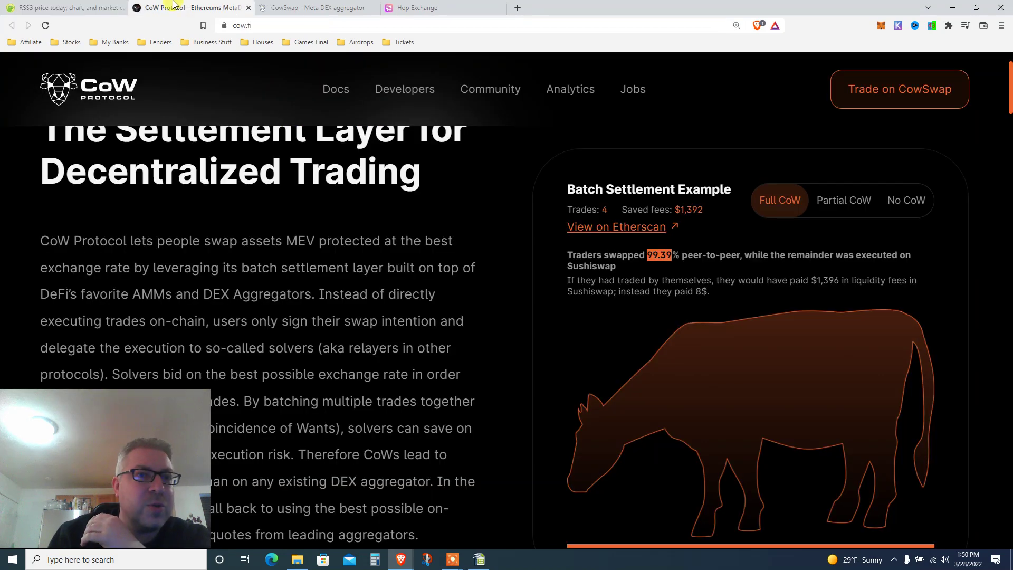
# Browse CowSwap's receive-token list and supported networks without changing anything.
pyautogui.click(291, 6)
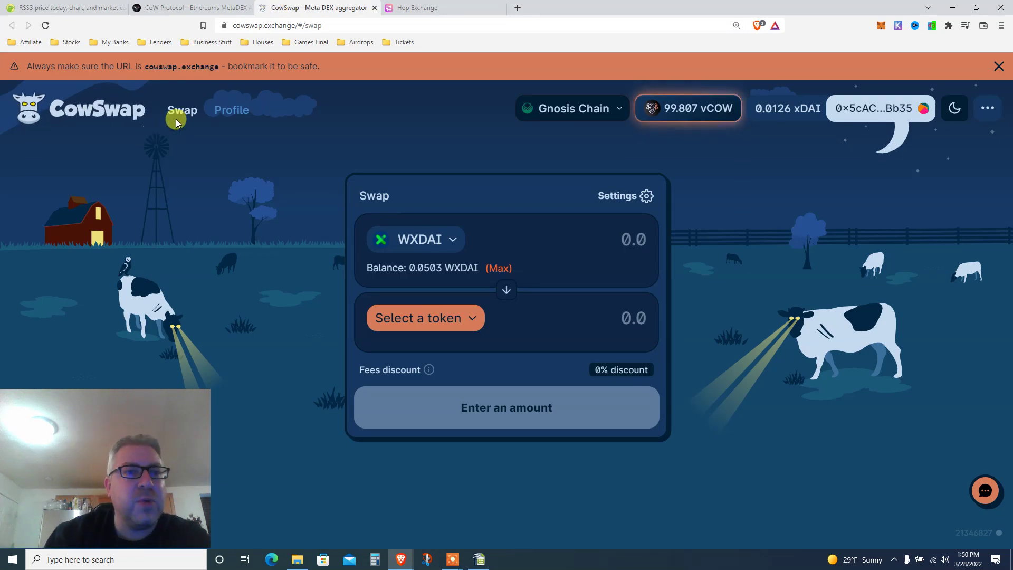
pyautogui.click(441, 243)
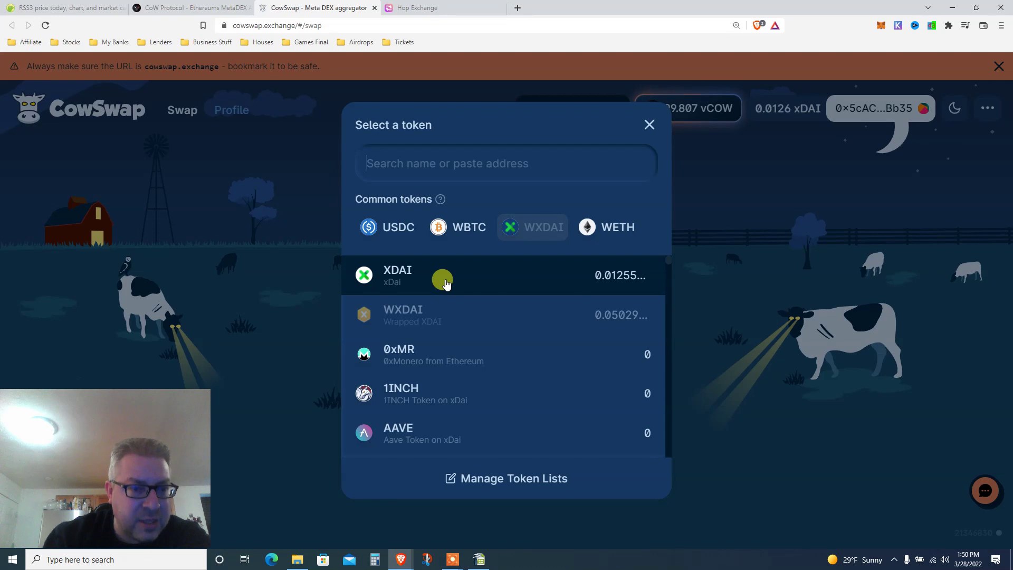
pyautogui.click(737, 170)
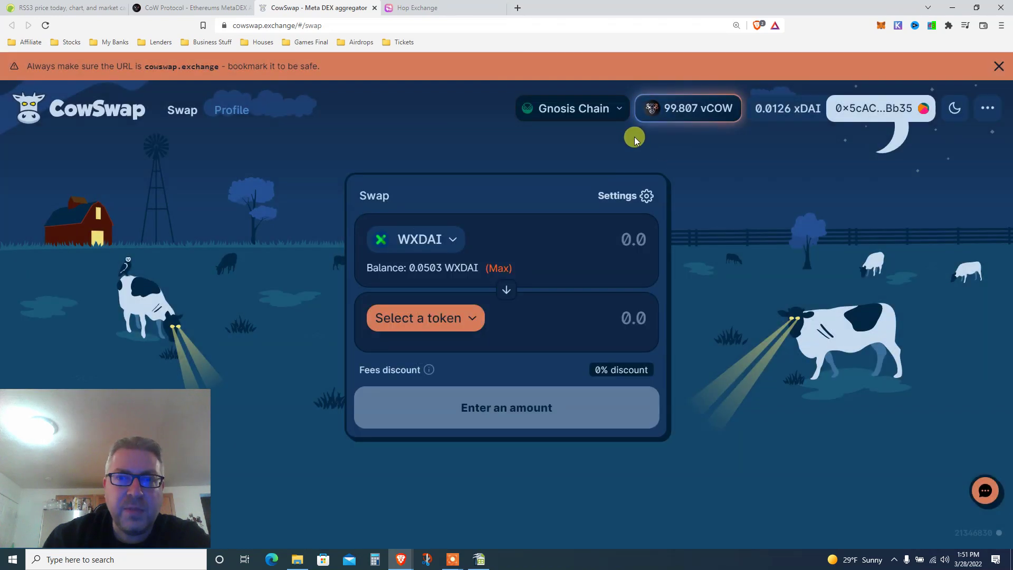
pyautogui.click(614, 115)
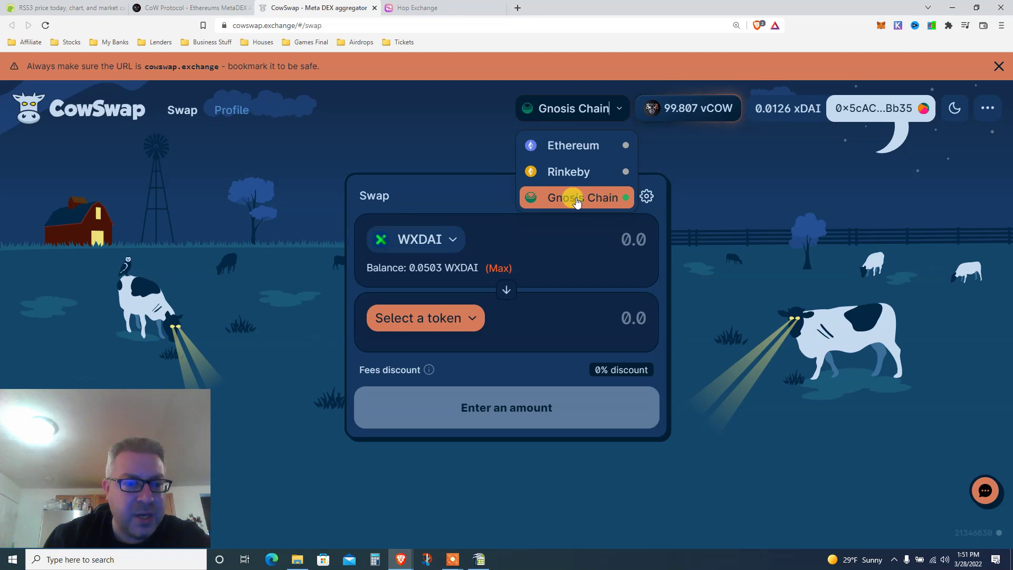
pyautogui.click(719, 200)
pyautogui.click(426, 8)
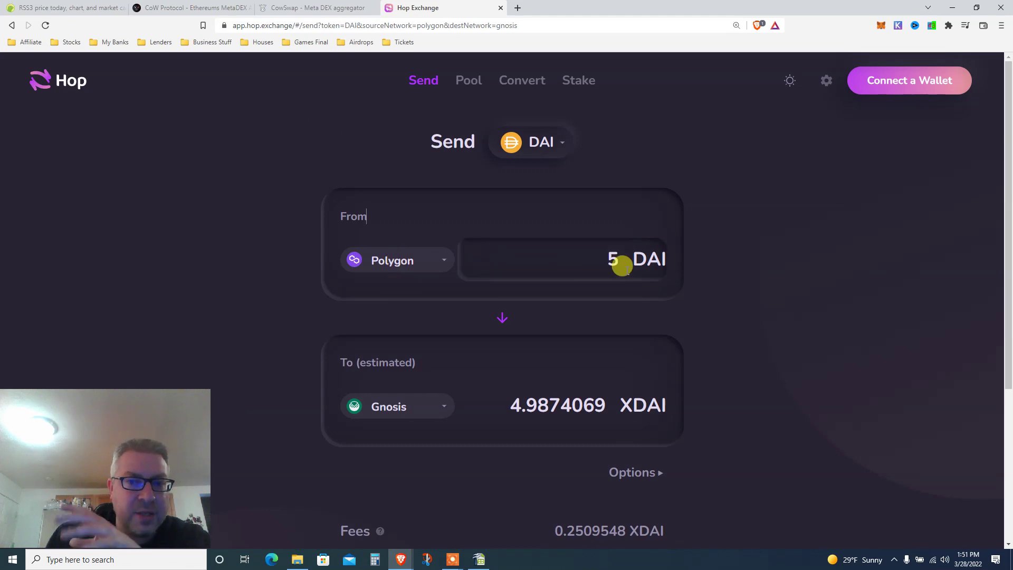
# Keep Polygon as source and review the 5 DAI quote: 0.251 XDAI fees, ~4.737 XDAI received.
pyautogui.click(409, 261)
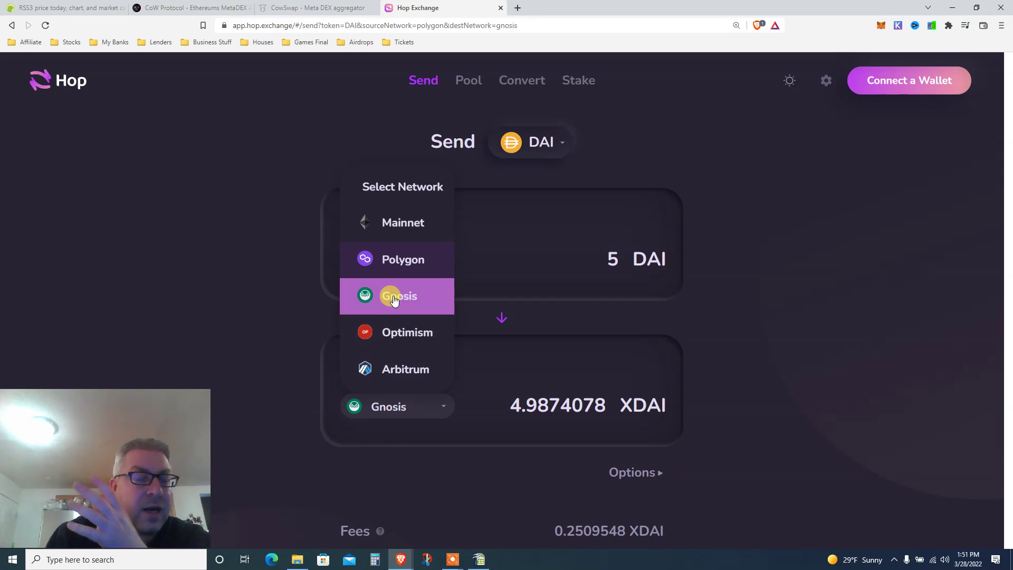
pyautogui.click(391, 266)
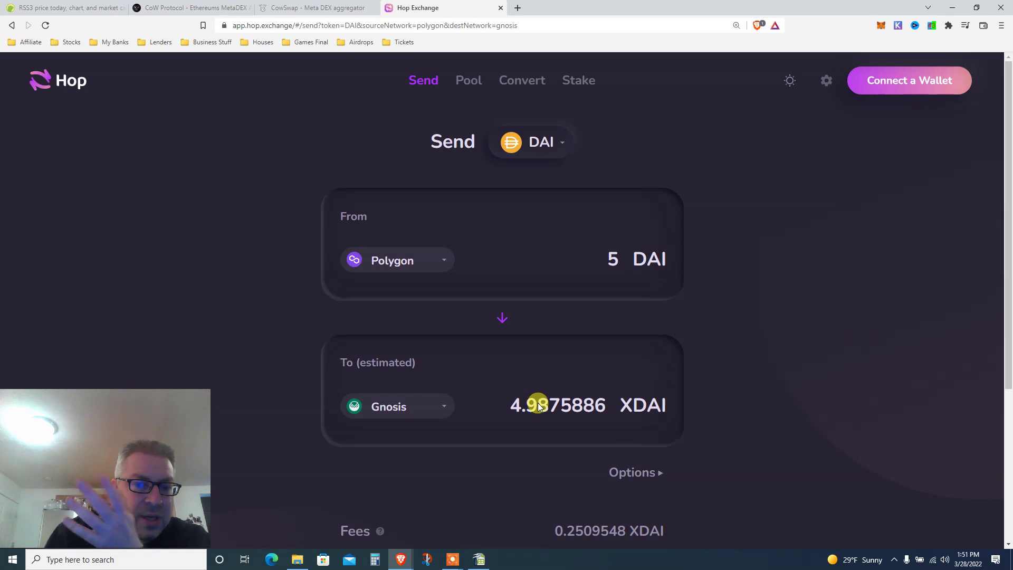
pyautogui.moveTo(1008, 225); pyautogui.dragTo(1007, 340)
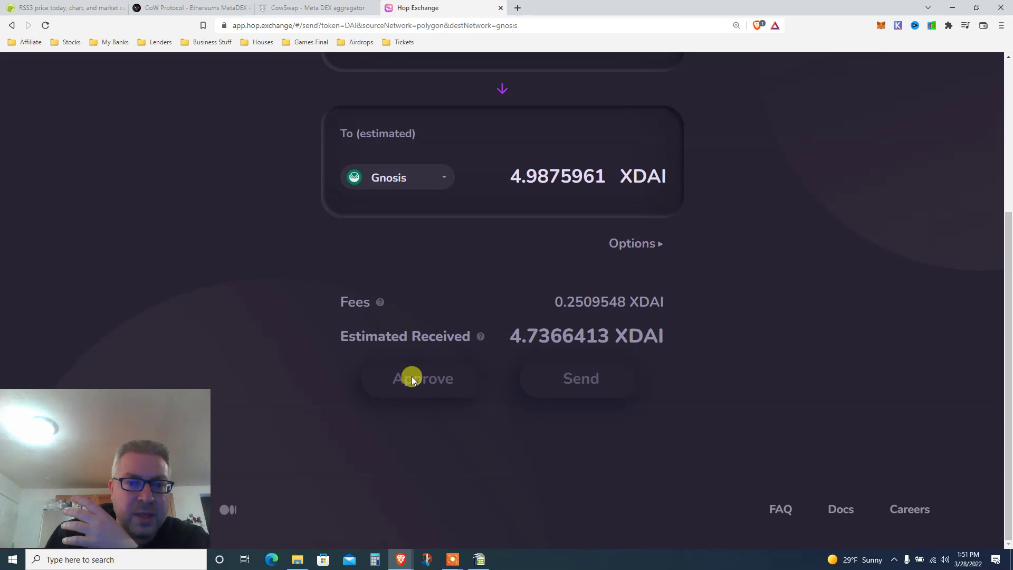
pyautogui.moveTo(1008, 380); pyautogui.dragTo(980, 217)
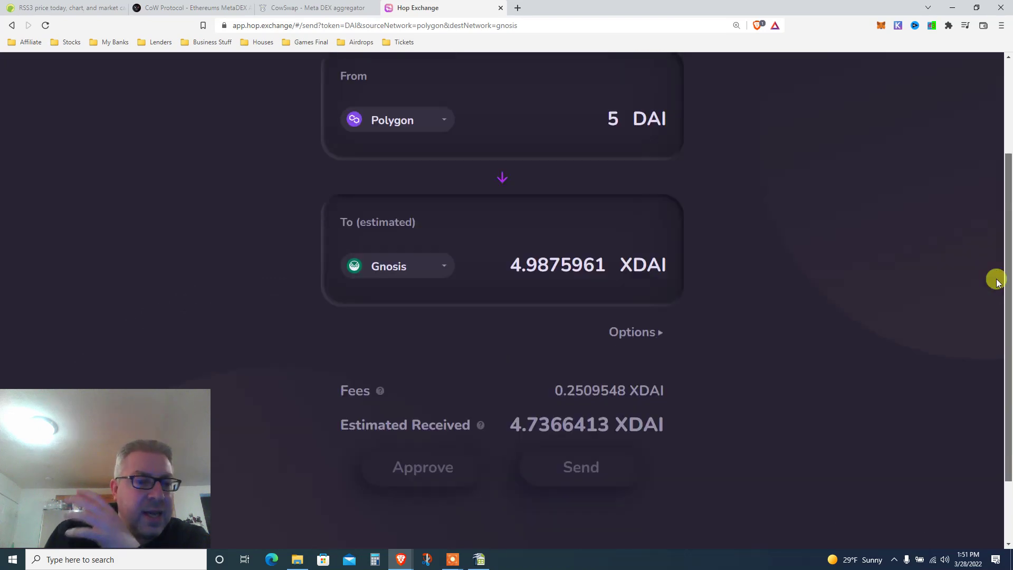
pyautogui.scroll(1, 971, 200)
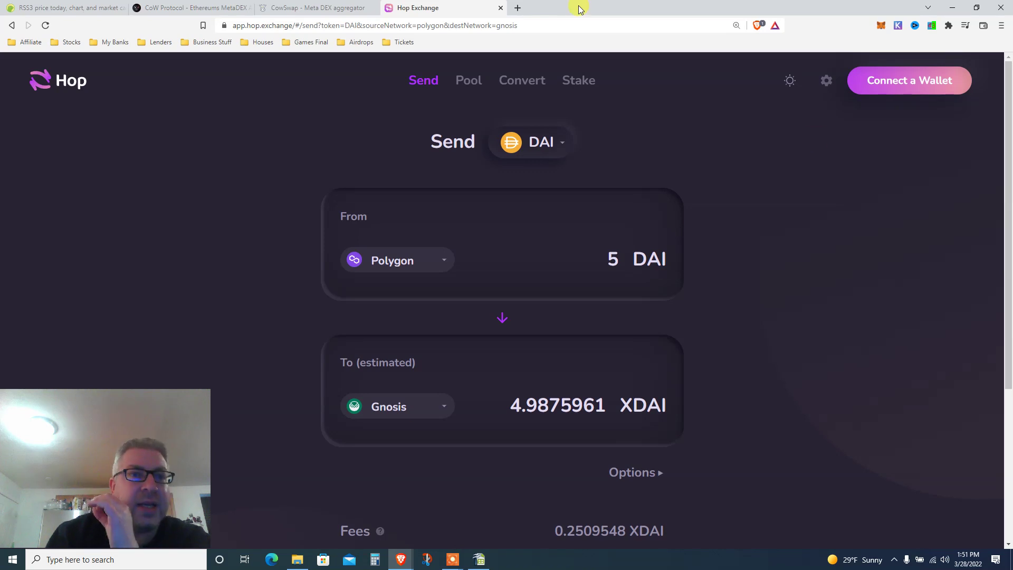
pyautogui.click(343, 8)
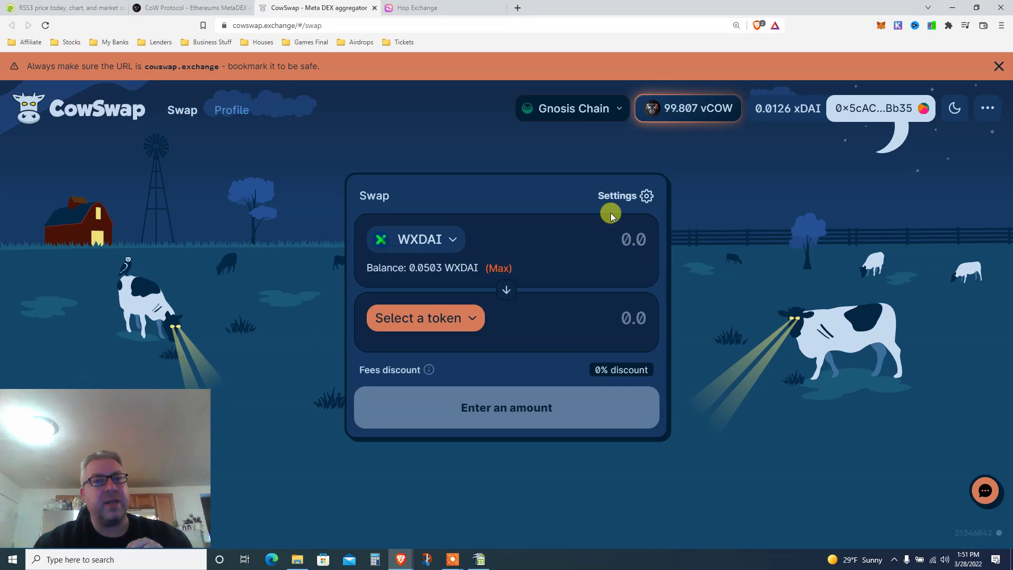
# View the receive-token list with XDAI and WXDAI balances, then close it.
pyautogui.click(449, 243)
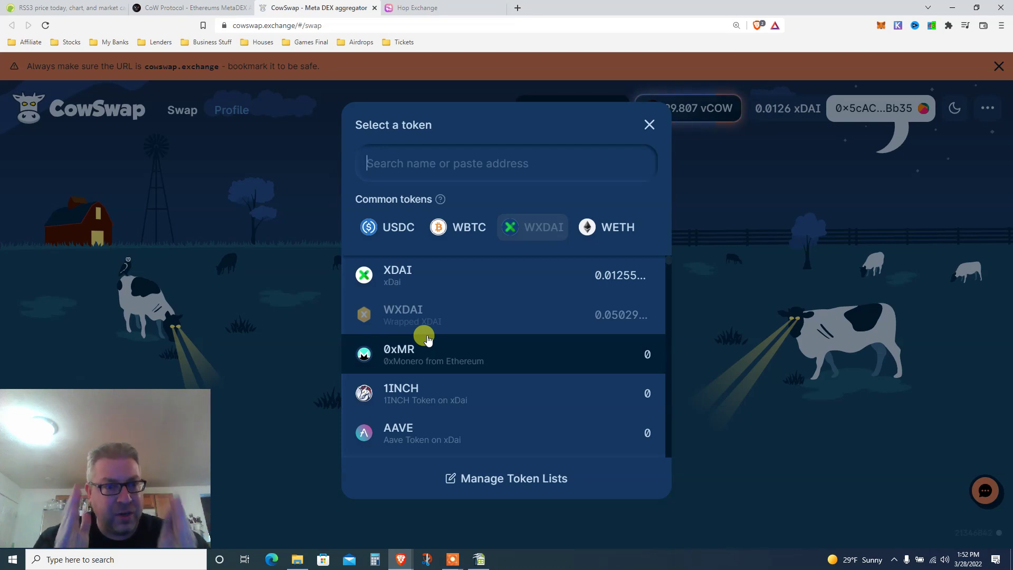
pyautogui.click(718, 294)
# Open the vCOW claim page and highlight the 99.807 vCOW claimed on Gnosis Chain.
pyautogui.click(670, 114)
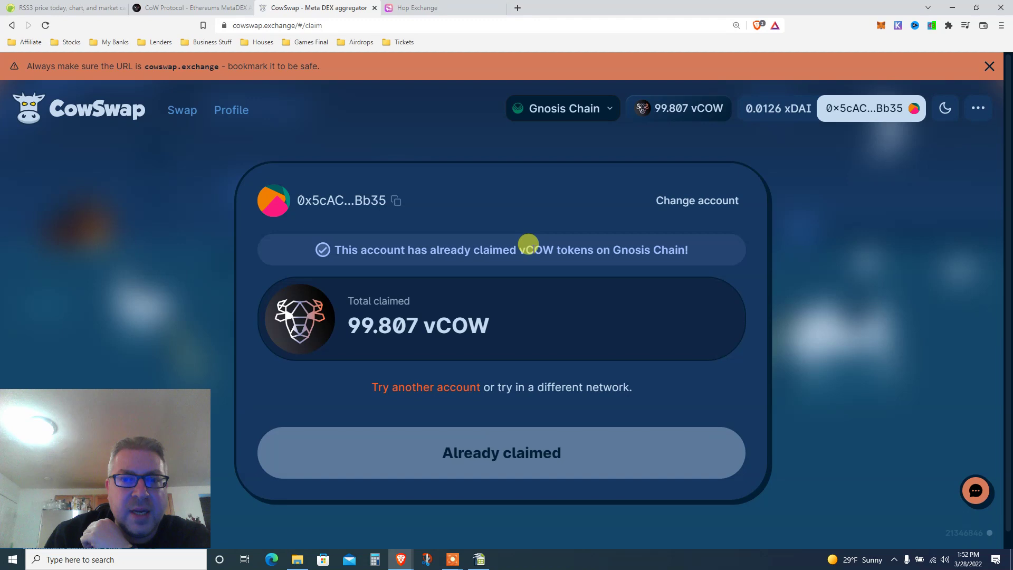
pyautogui.doubleClick(535, 249)
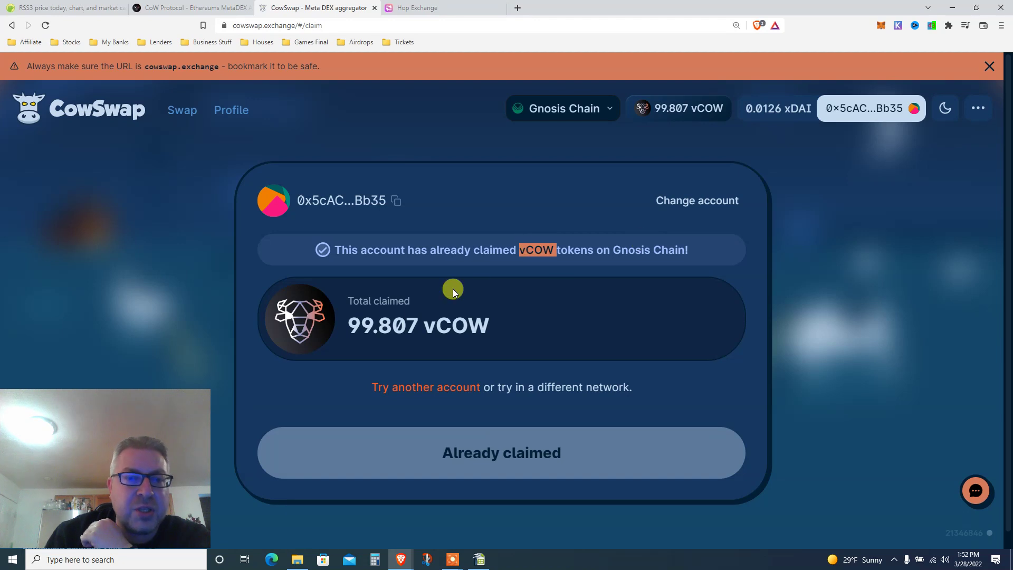
pyautogui.click(361, 323)
pyautogui.tripleClick(359, 323)
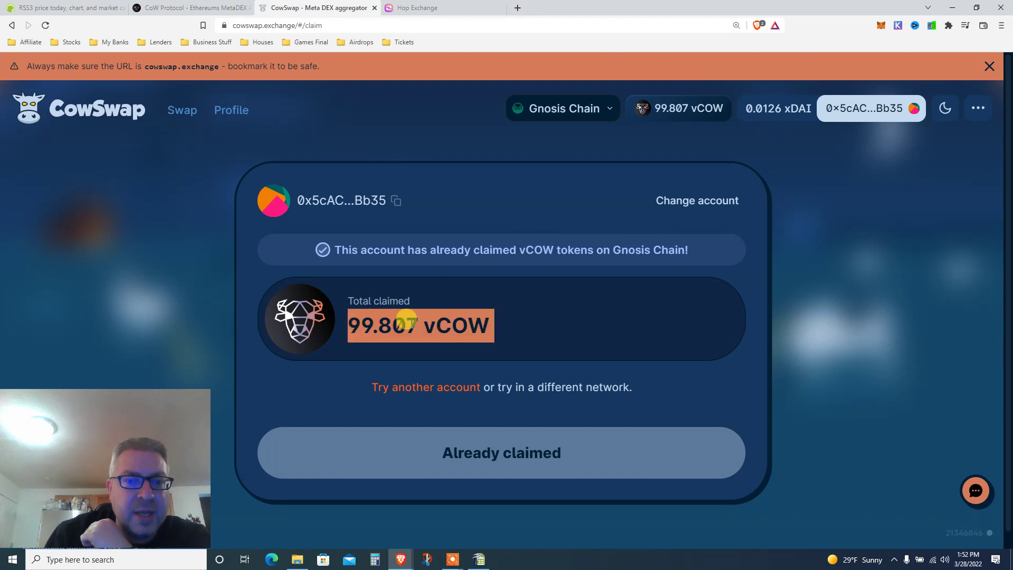
pyautogui.click(407, 323)
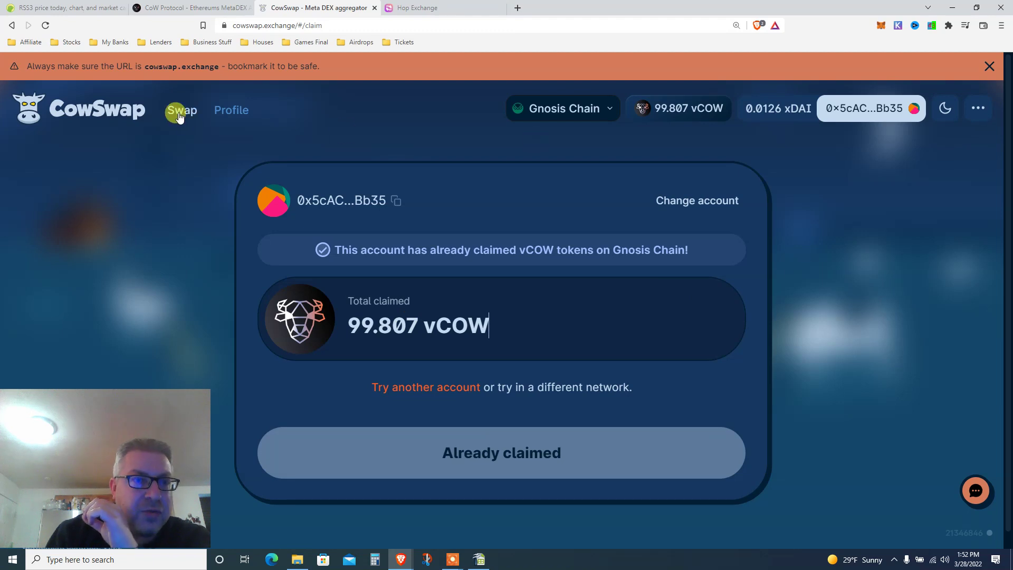
# Return to the swap form and check the sell-token list, keeping WXDAI selected.
pyautogui.click(190, 126)
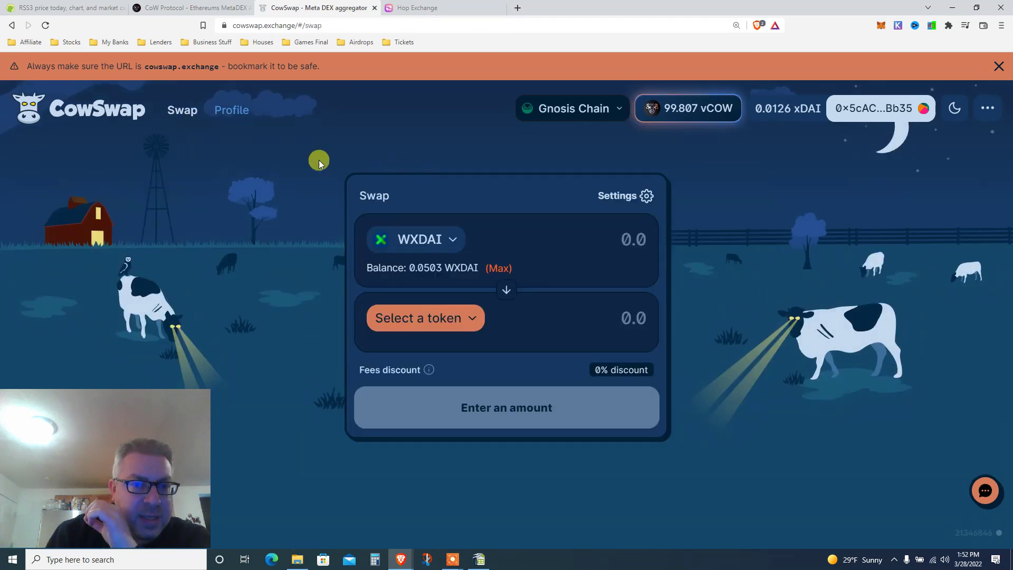
pyautogui.click(424, 237)
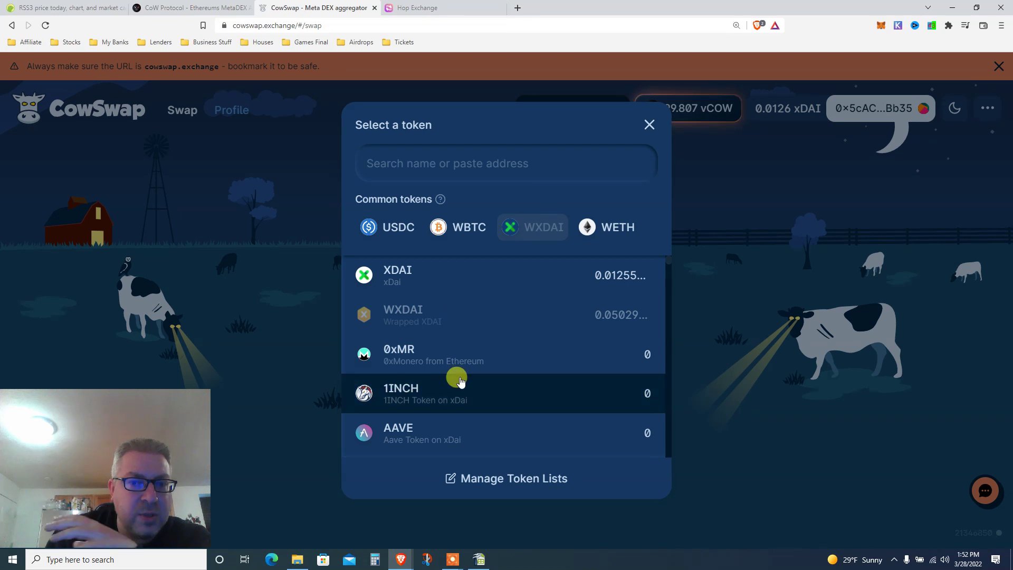
pyautogui.click(710, 348)
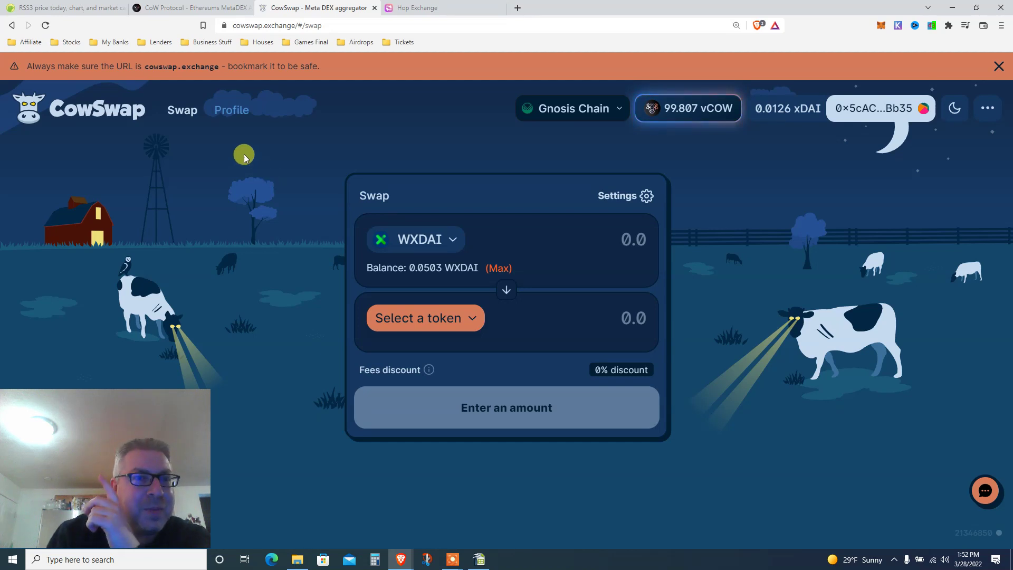
pyautogui.click(224, 115)
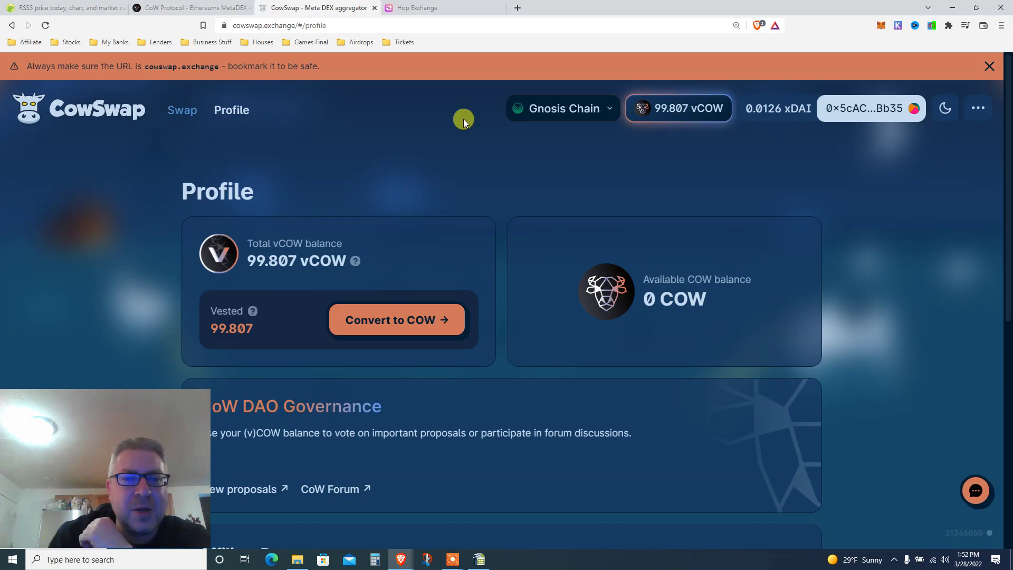
# On the Profile page, highlight the 99.807 vCOW total balance and scroll further down.
pyautogui.scroll(-1, 1007, 147)
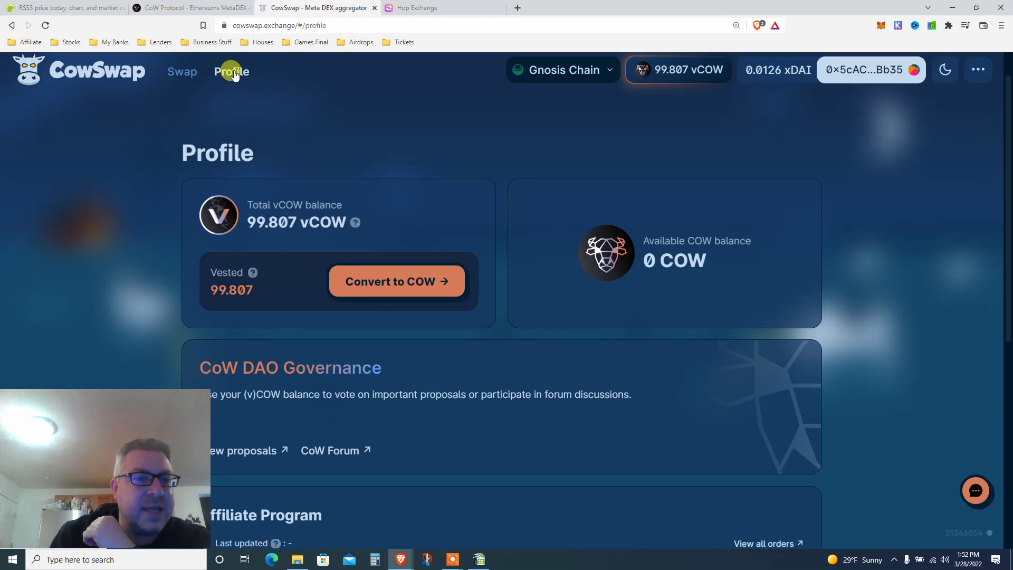
pyautogui.tripleClick(264, 204)
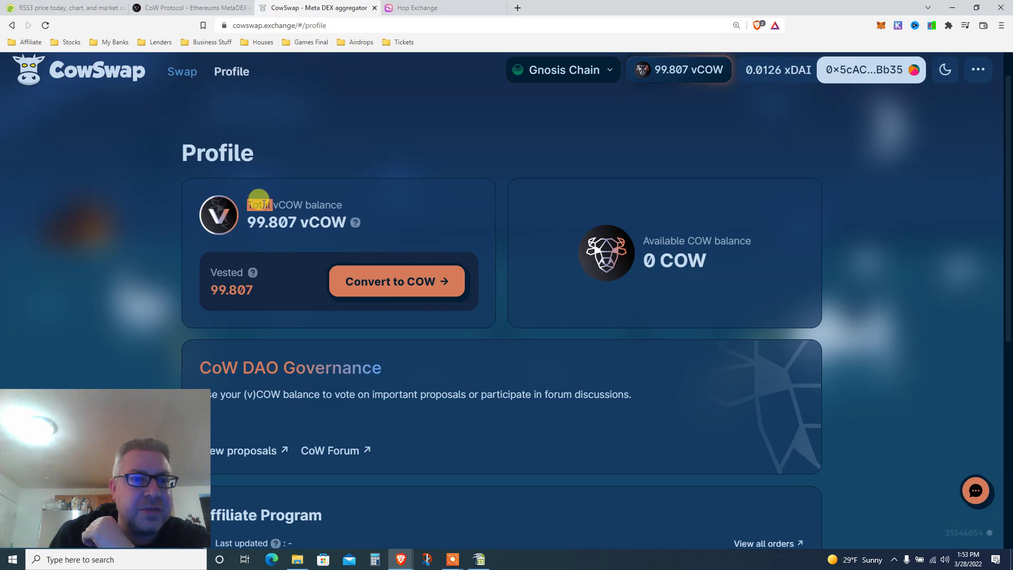
pyautogui.tripleClick(258, 223)
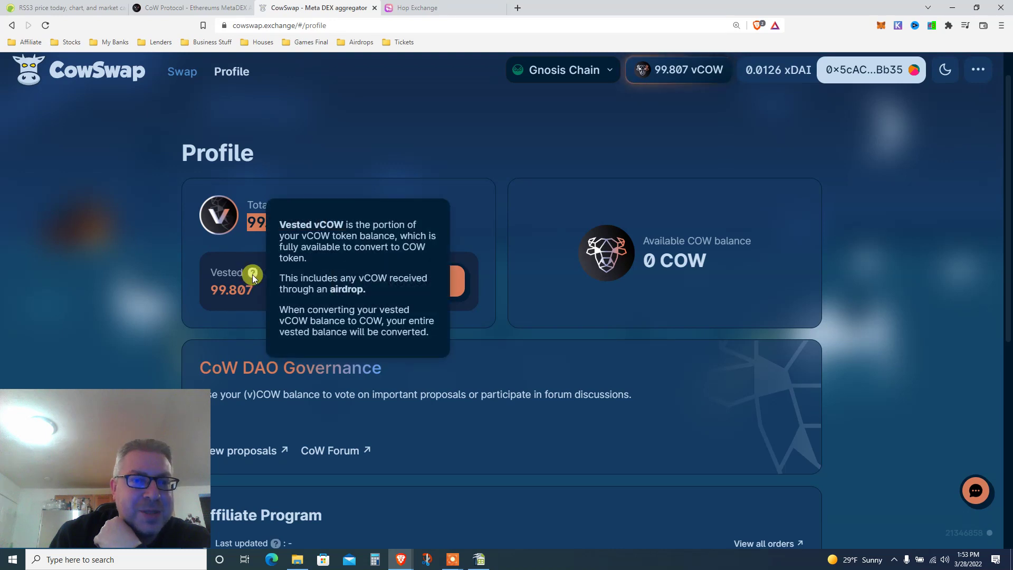
pyautogui.moveTo(252, 273)
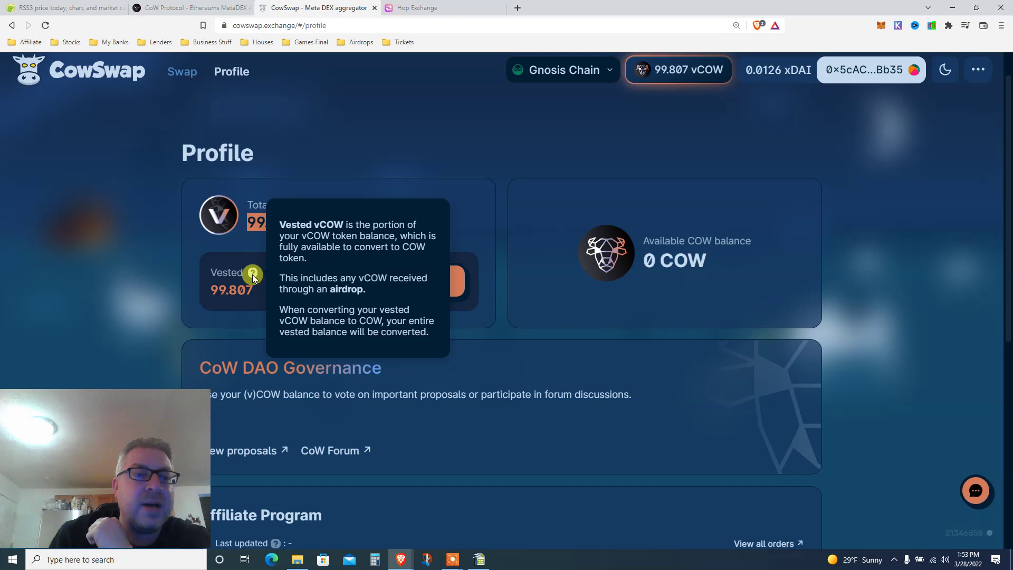
pyautogui.click(970, 246)
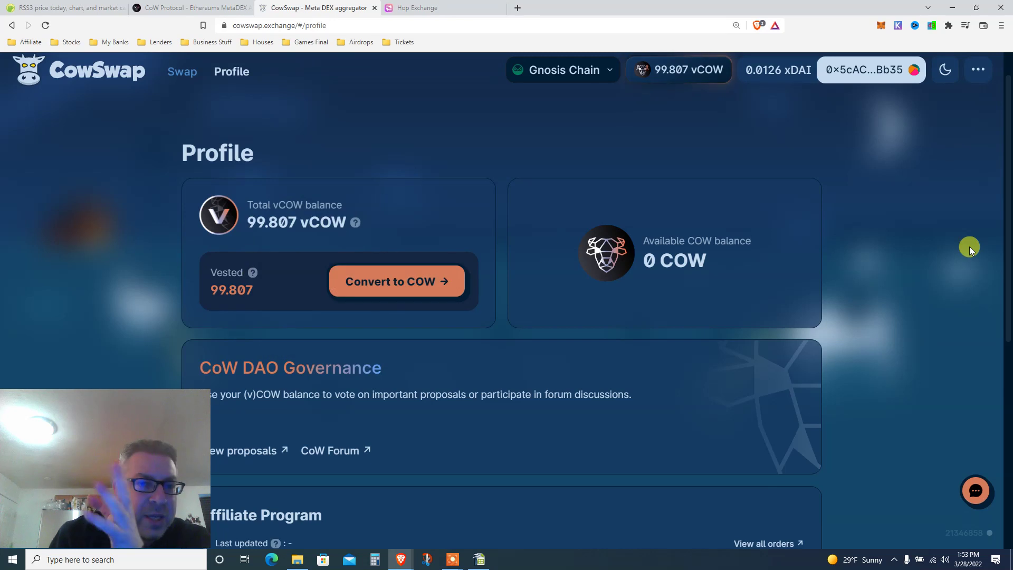
pyautogui.click(417, 295)
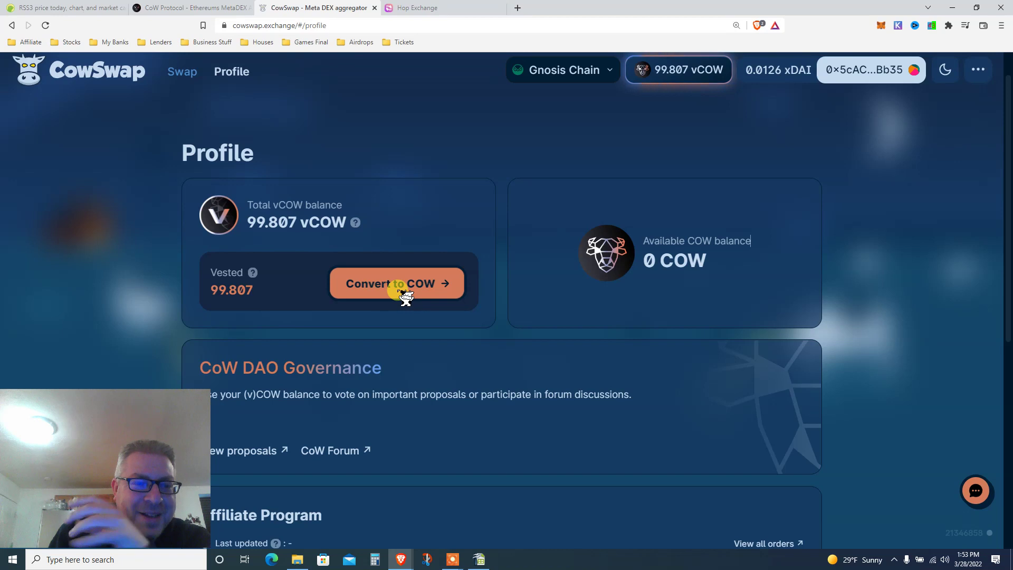
pyautogui.click(1002, 27)
pyautogui.click(831, 272)
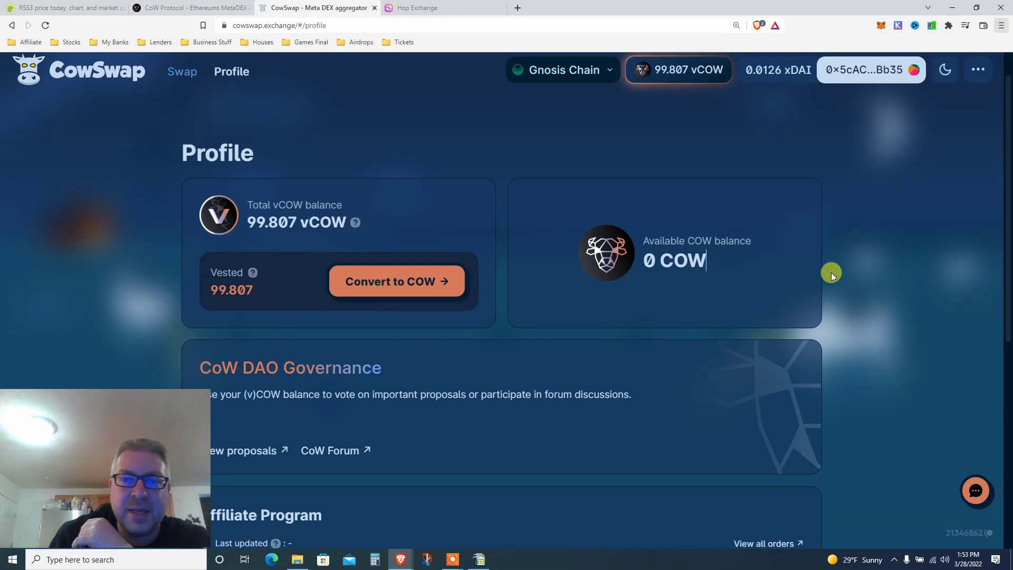
pyautogui.moveTo(1007, 208); pyautogui.dragTo(1009, 241)
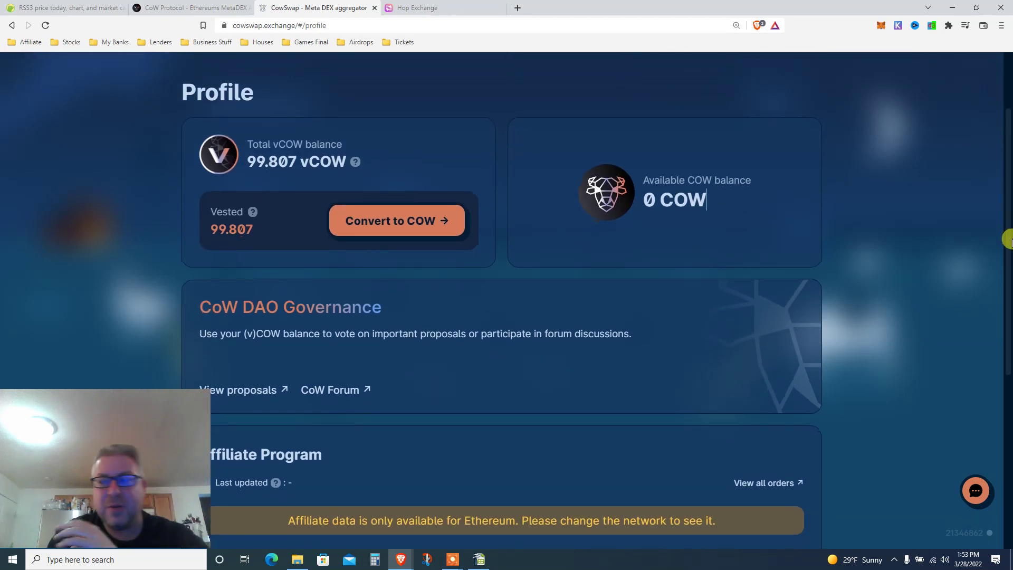
# Scroll to CoW DAO Governance and highlight the sentence about voting with (v)COW.
pyautogui.moveTo(1008, 241); pyautogui.dragTo(1008, 306)
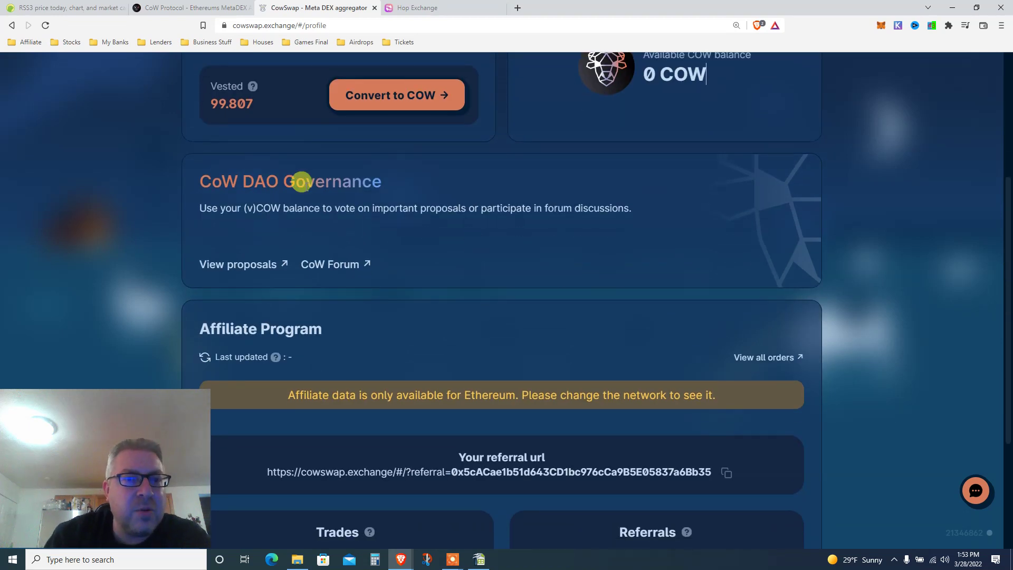
pyautogui.tripleClick(296, 208)
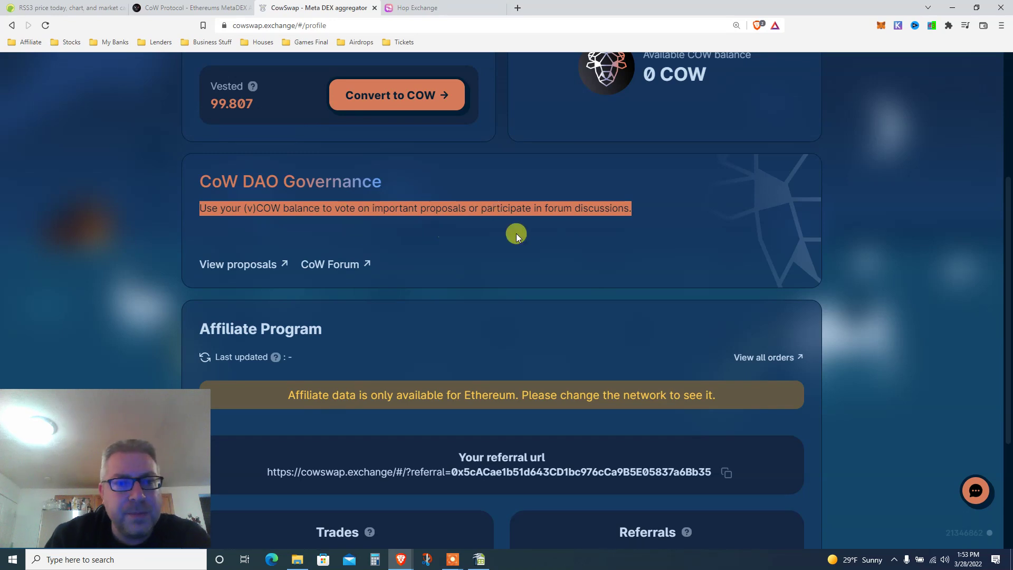
pyautogui.moveTo(451, 559)
pyautogui.click(489, 536)
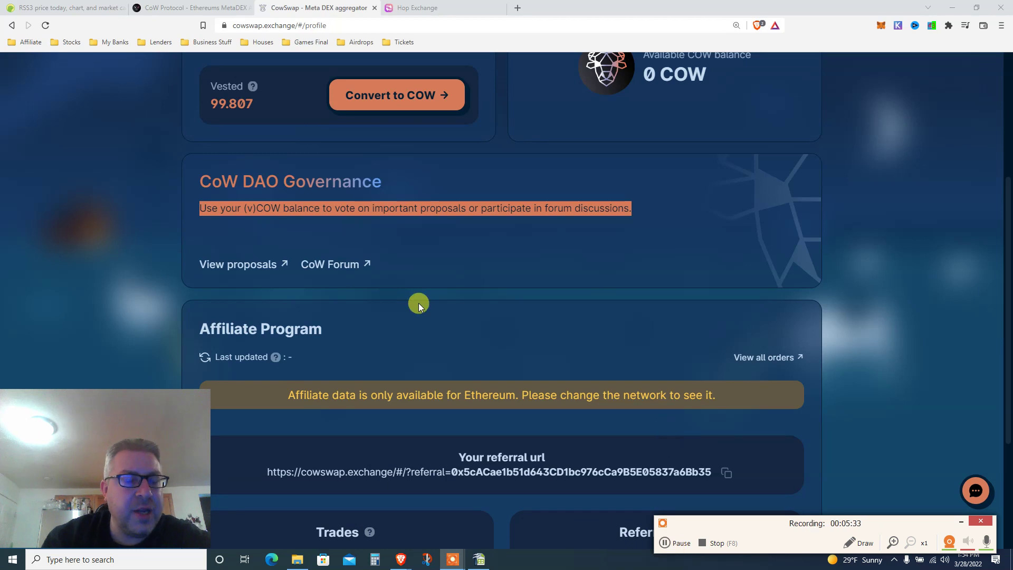
# Open CowDAO's CIP-6 funding proposal on Snapshot and scroll to its vote options (117.85% quorum, 5,056 votes).
pyautogui.click(260, 270)
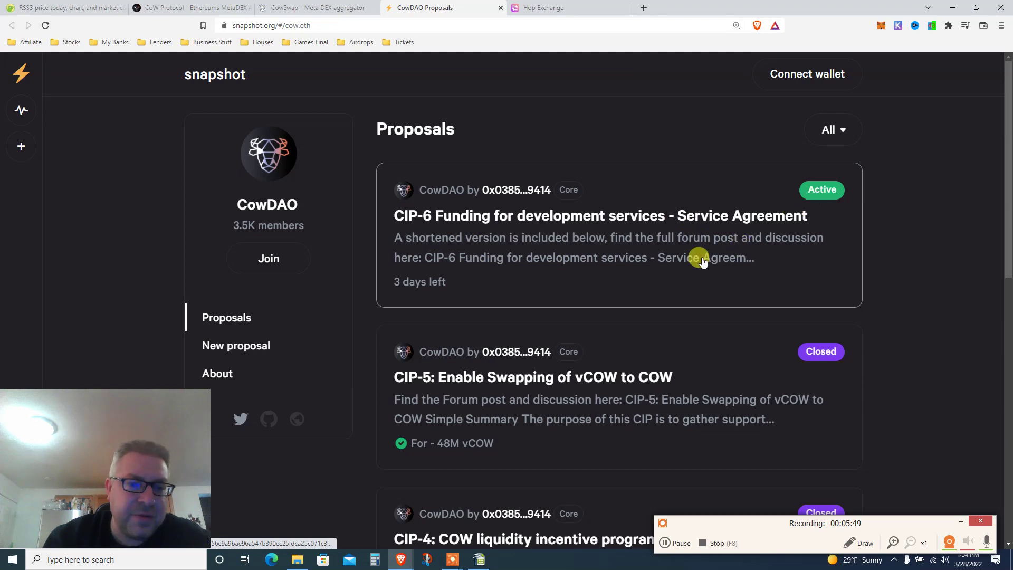
pyautogui.click(652, 261)
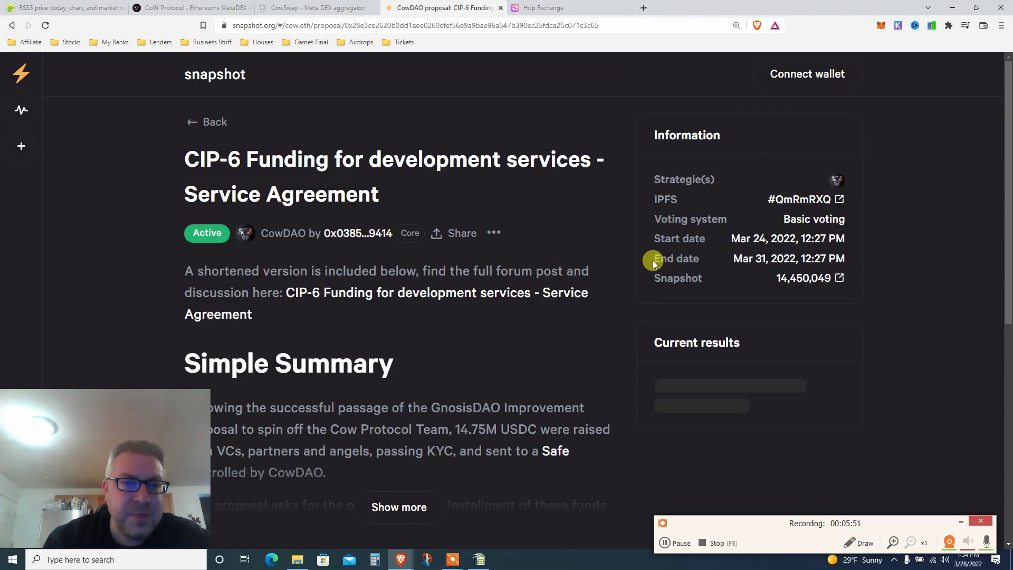
pyautogui.moveTo(1007, 138); pyautogui.dragTo(1008, 238)
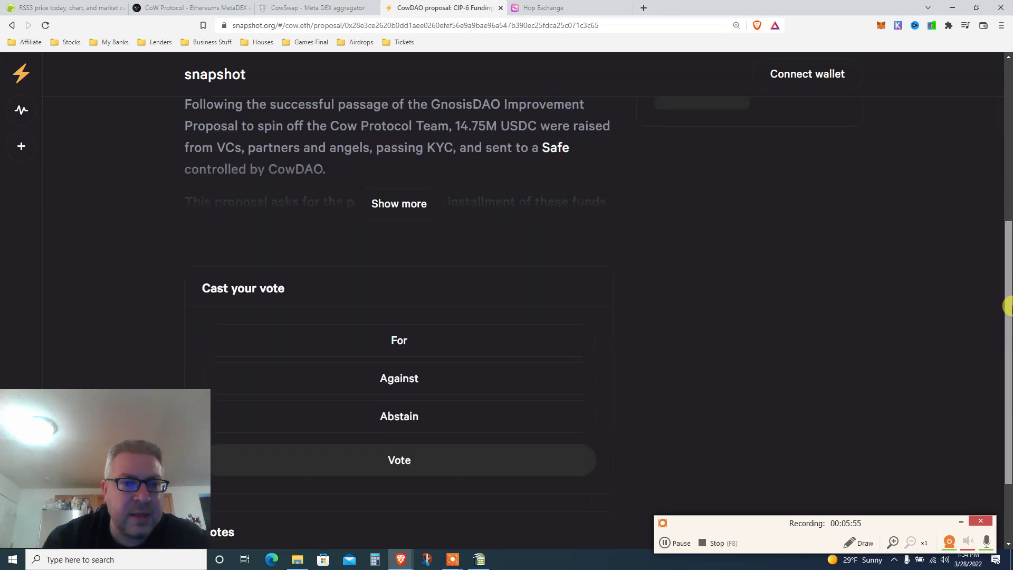
pyautogui.moveTo(1007, 237)
pyautogui.mouseDown()
pyautogui.moveTo(988, 236)
pyautogui.moveTo(983, 204)
pyautogui.moveTo(988, 368)
pyautogui.mouseUp()
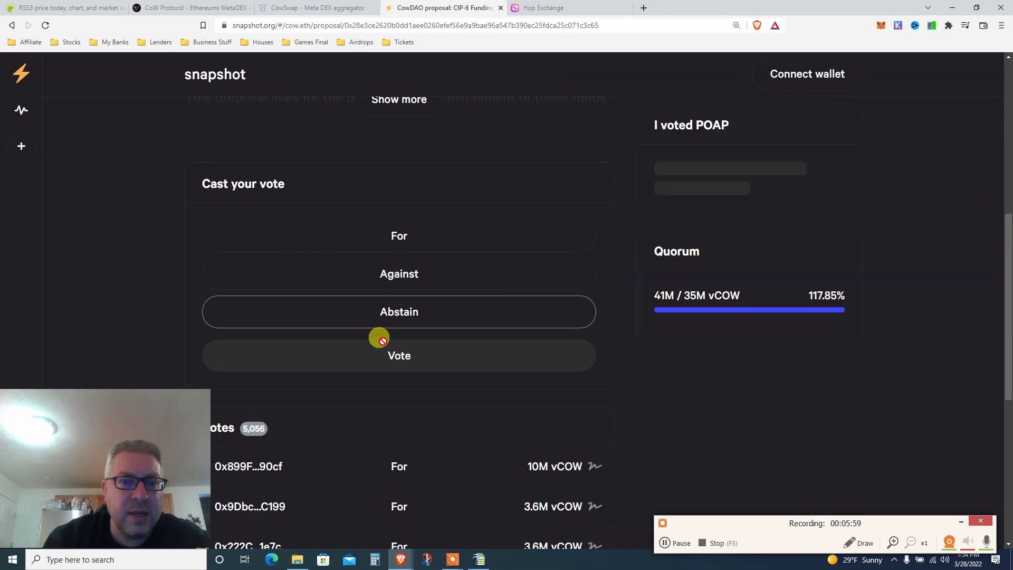
# Select For on the CIP-6 proposal and scroll to the current results, 99.48% For.
pyautogui.click(384, 234)
pyautogui.click(1008, 243)
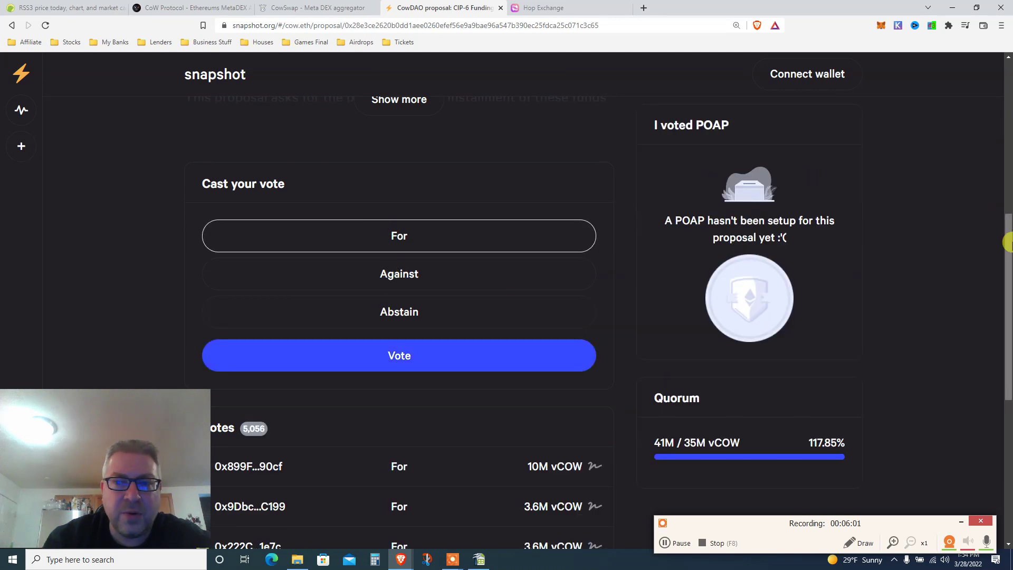
pyautogui.moveTo(1007, 235); pyautogui.dragTo(1007, 337)
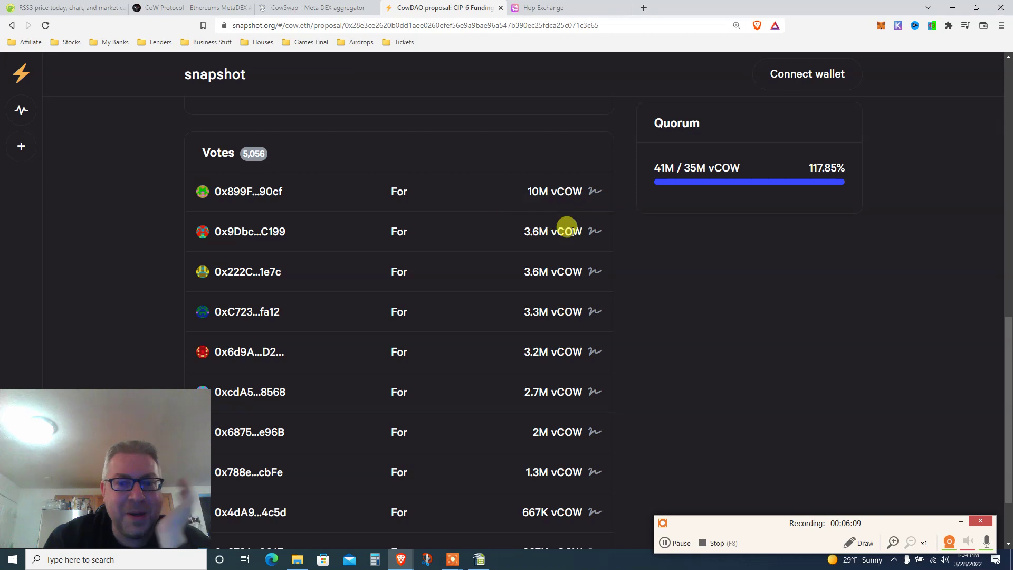
pyautogui.moveTo(1009, 233)
pyautogui.mouseDown()
pyautogui.moveTo(1008, 364)
pyautogui.moveTo(977, 385)
pyautogui.mouseUp()
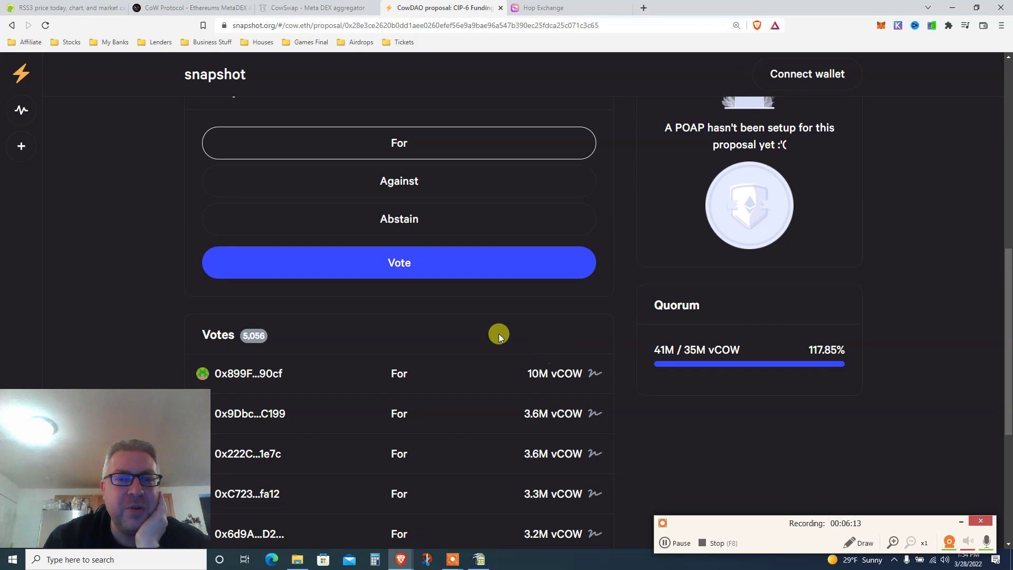
# Attempt the For vote, dismiss the Connect wallet dialog, and scroll back to the top.
pyautogui.click(411, 267)
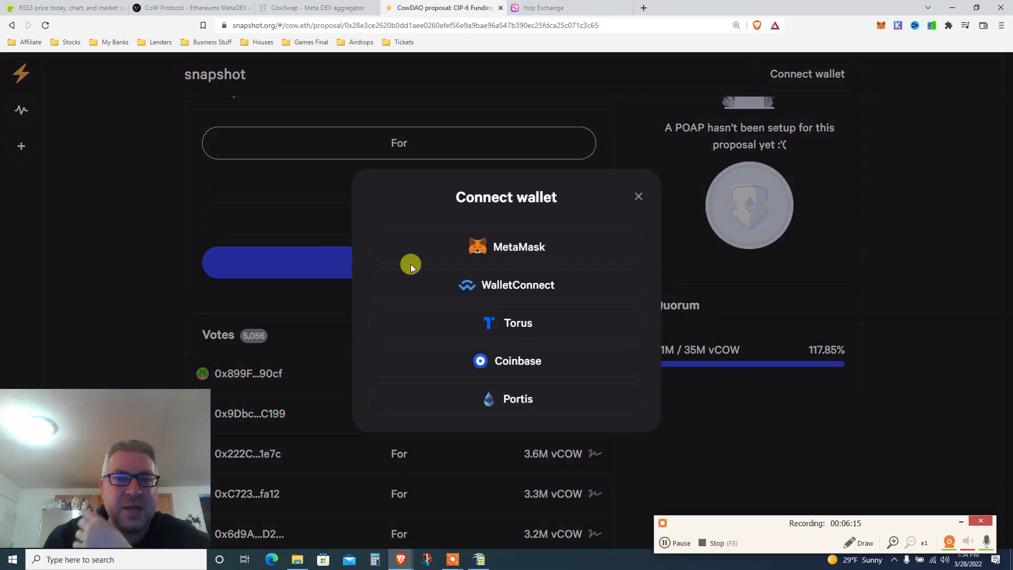
pyautogui.click(636, 198)
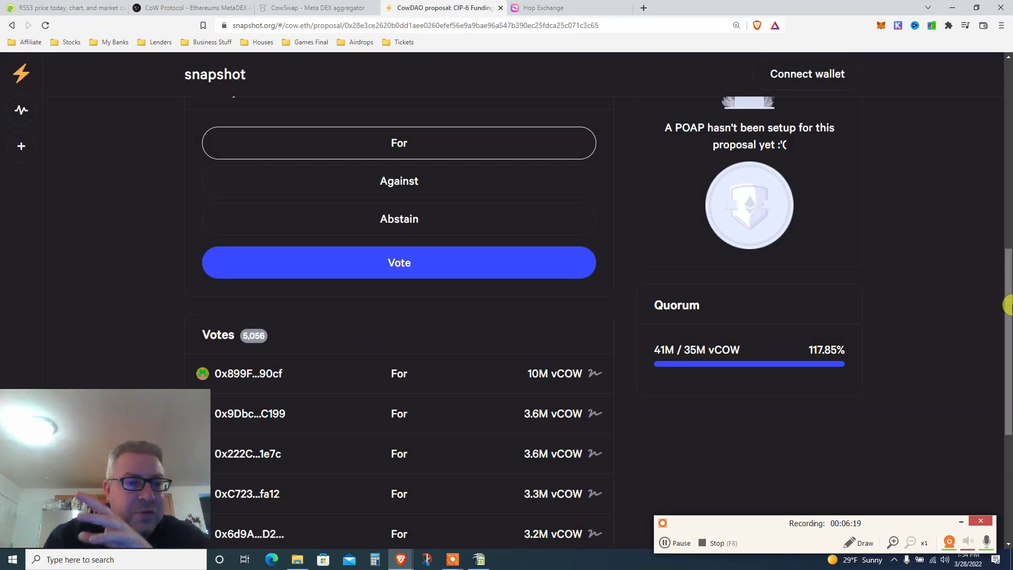
pyautogui.moveTo(1008, 305); pyautogui.dragTo(943, 68)
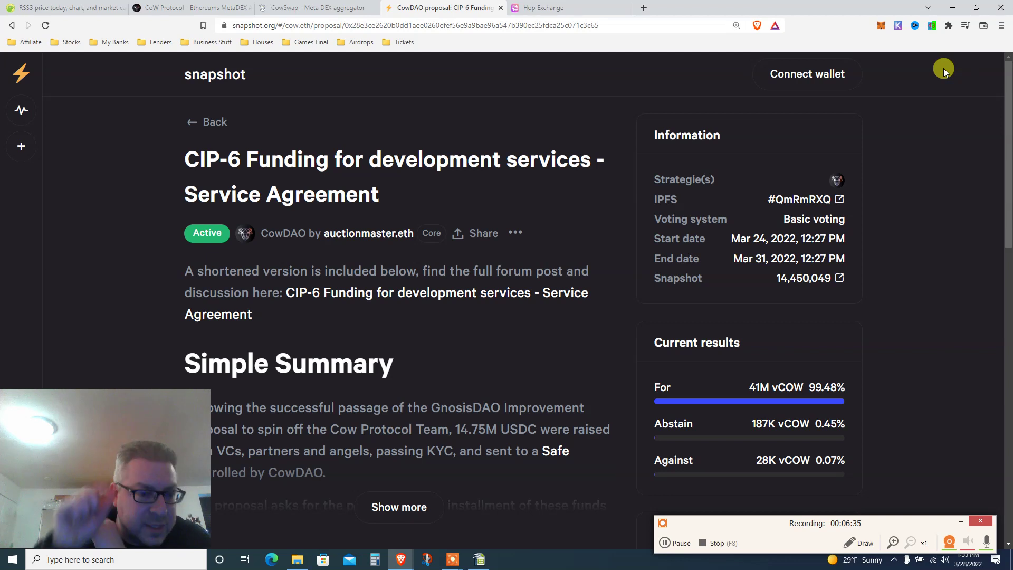
pyautogui.moveTo(314, 7)
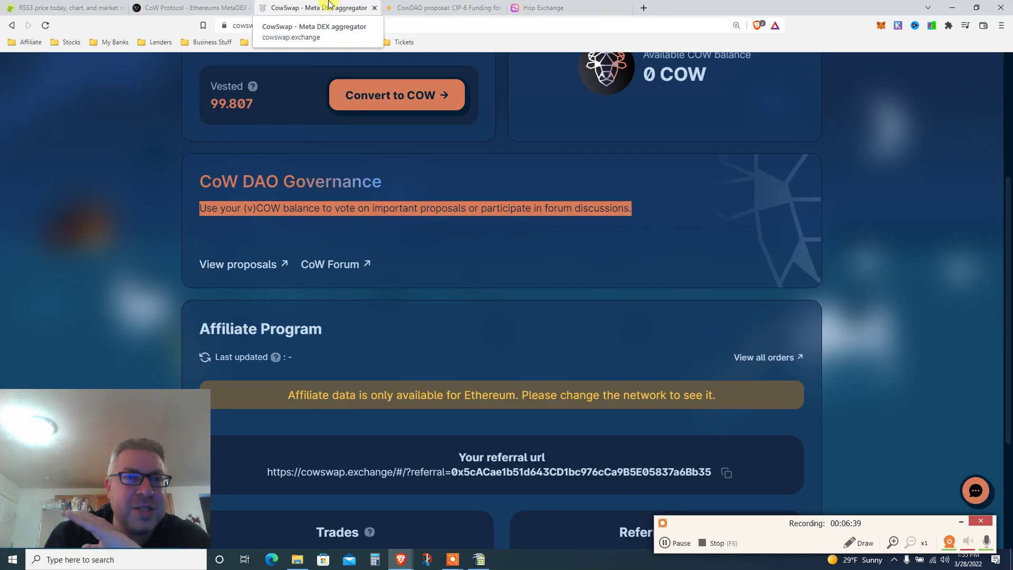
# Scroll to the top of the CowSwap Profile and start converting the 99.807 vested vCOW.
pyautogui.moveTo(1005, 211); pyautogui.dragTo(986, 125)
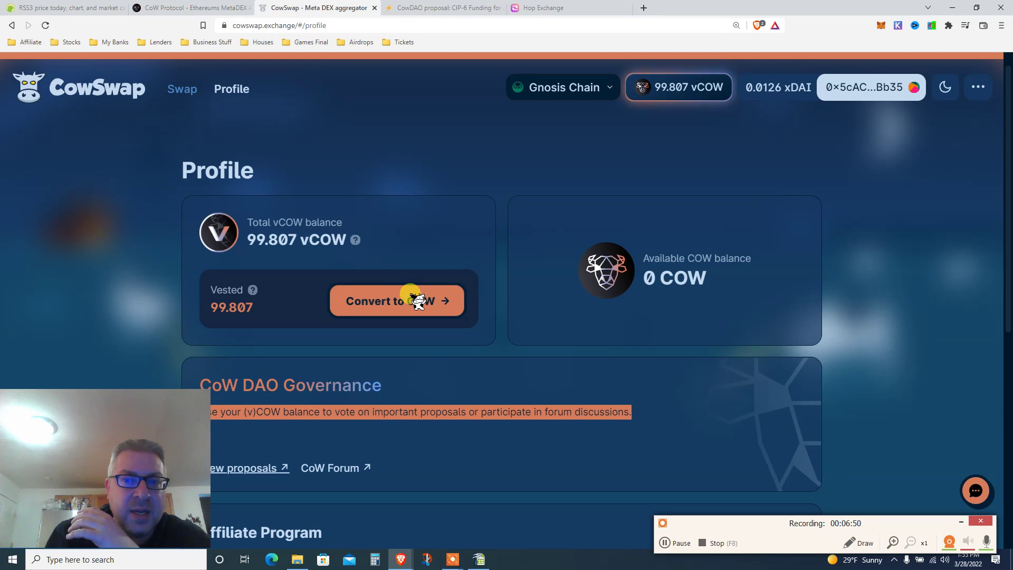
pyautogui.click(412, 296)
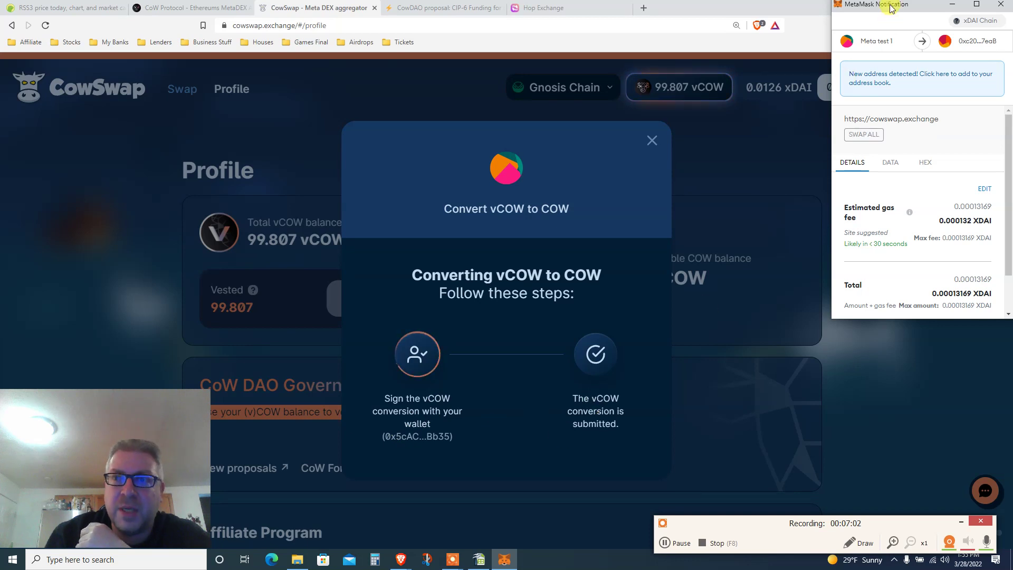
# Review the conversion's total gas cost in MetaMask, briefly checking the Hop Exchange and CowDAO tabs.
pyautogui.moveTo(891, 8); pyautogui.dragTo(755, 56)
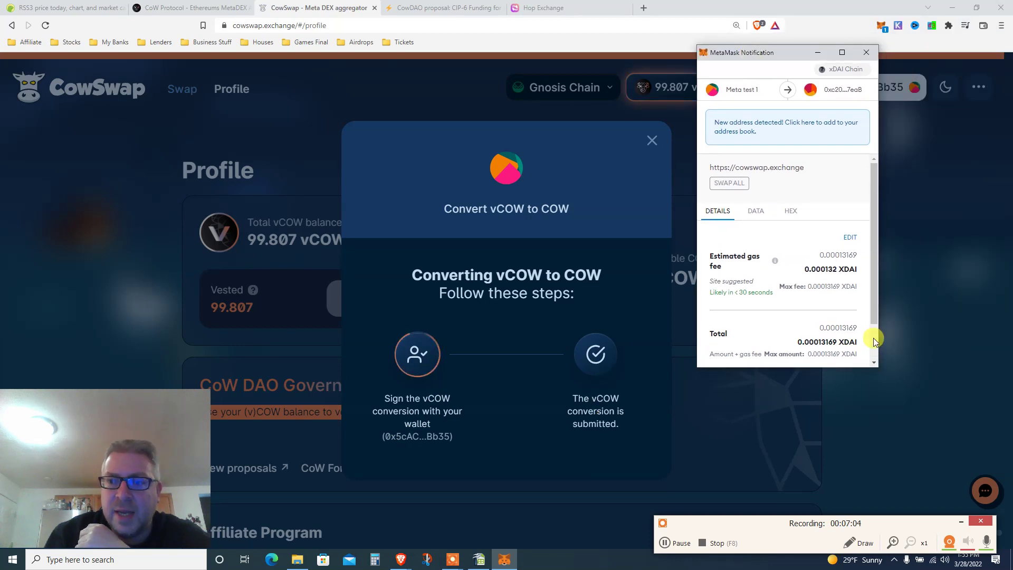
pyautogui.scroll(-2, 873, 340)
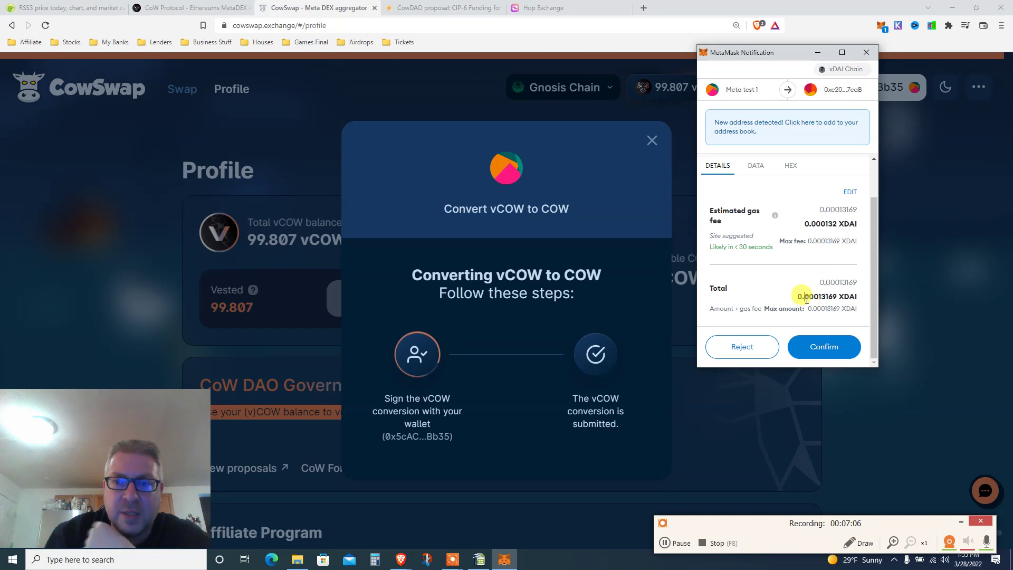
pyautogui.tripleClick(806, 299)
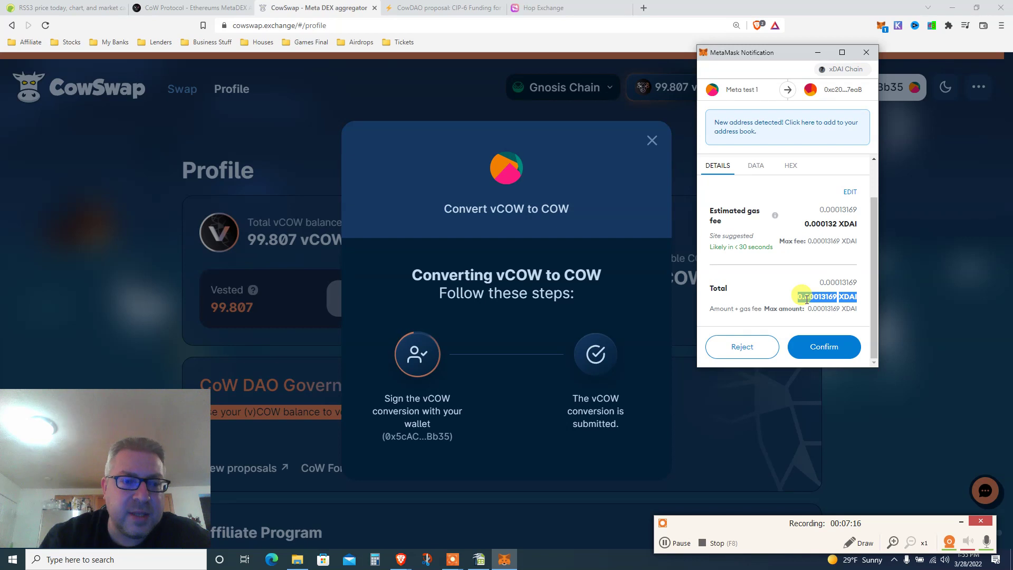
pyautogui.click(530, 6)
pyautogui.click(469, 140)
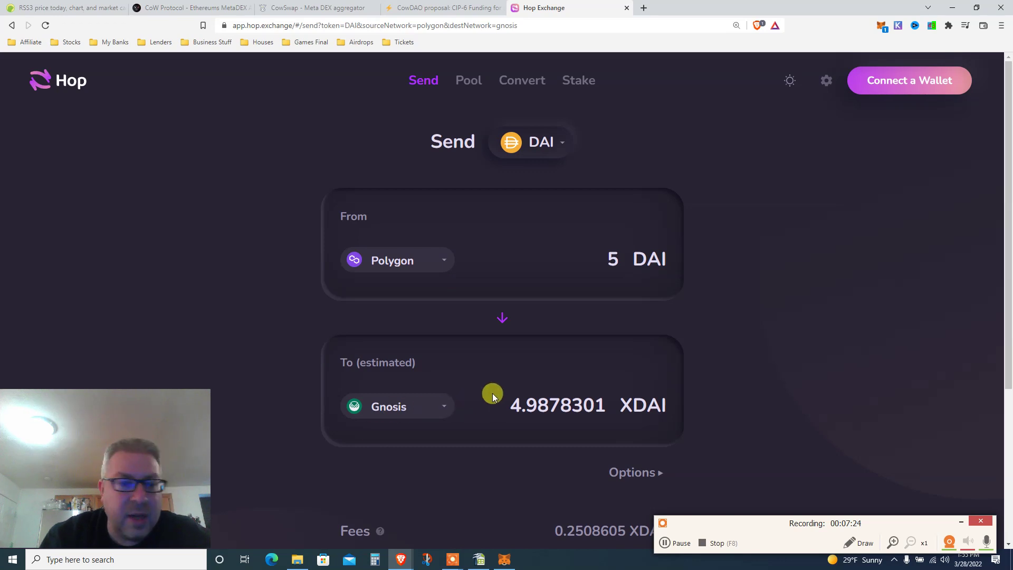
pyautogui.moveTo(444, 7)
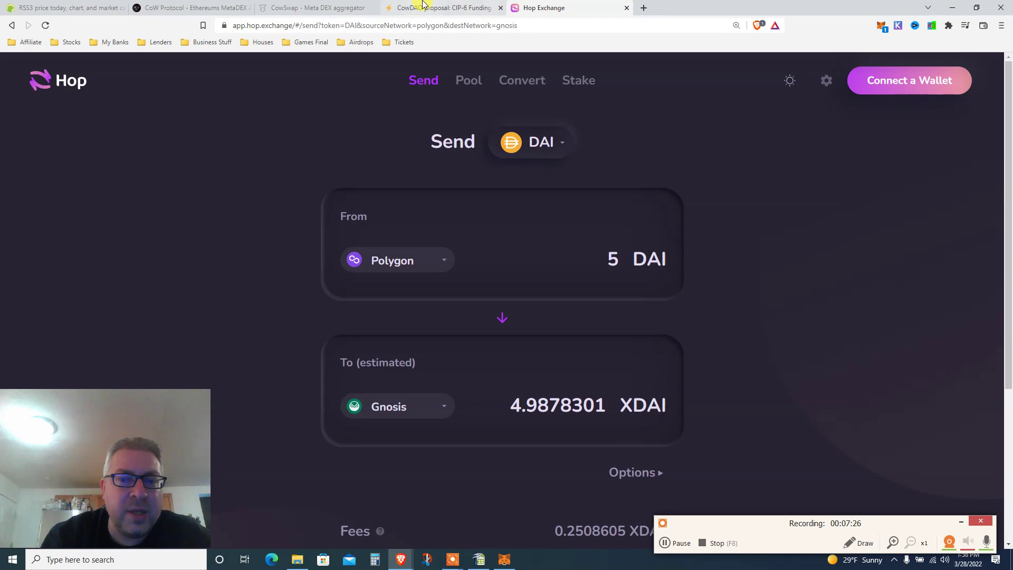
pyautogui.click(422, 5)
pyautogui.click(313, 5)
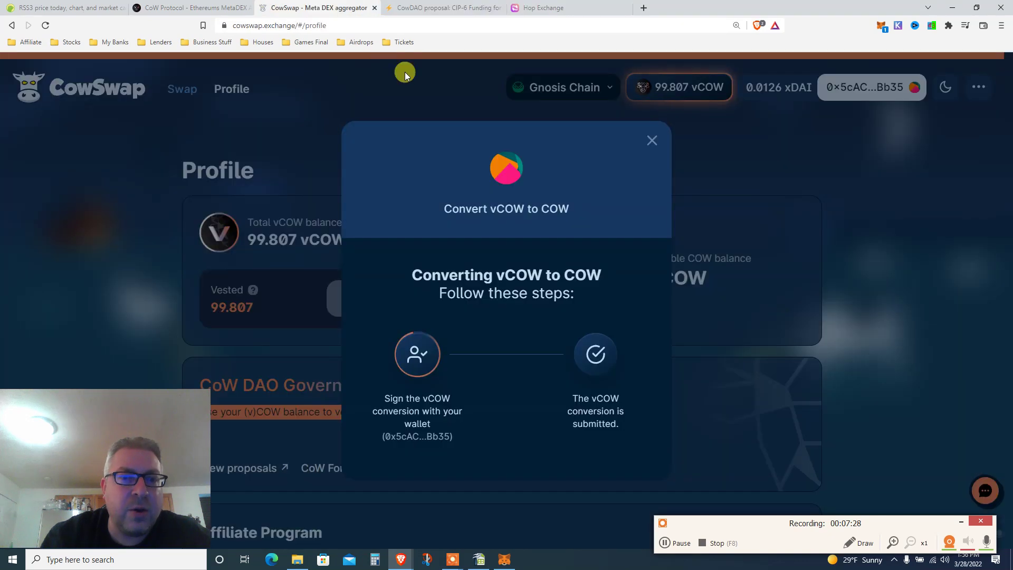
# Recheck the ~0.00013 XDAI total cost and confirm the 99.807 vCOW-to-COW conversion.
pyautogui.click(504, 559)
pyautogui.click(810, 297)
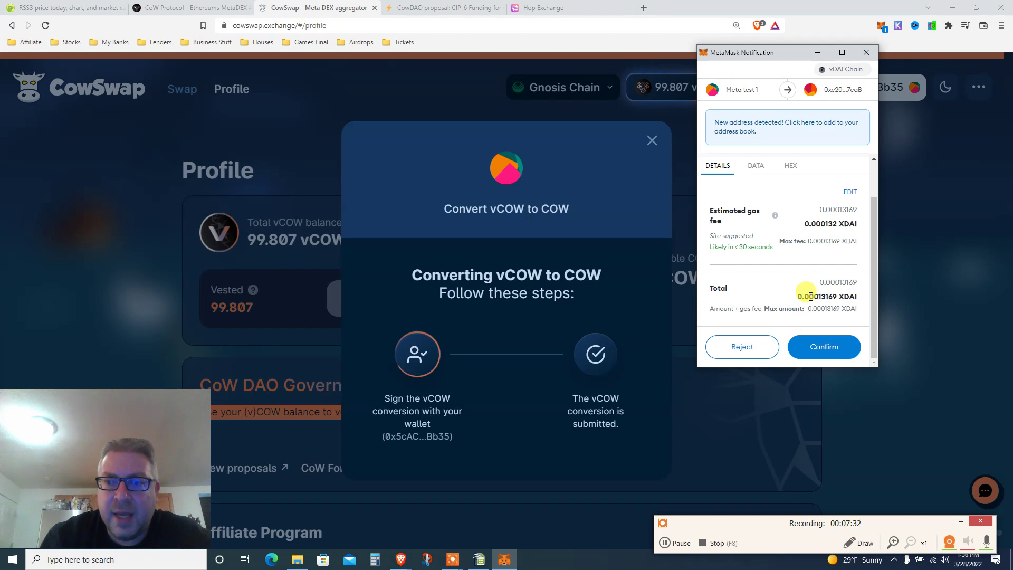
pyautogui.tripleClick(809, 297)
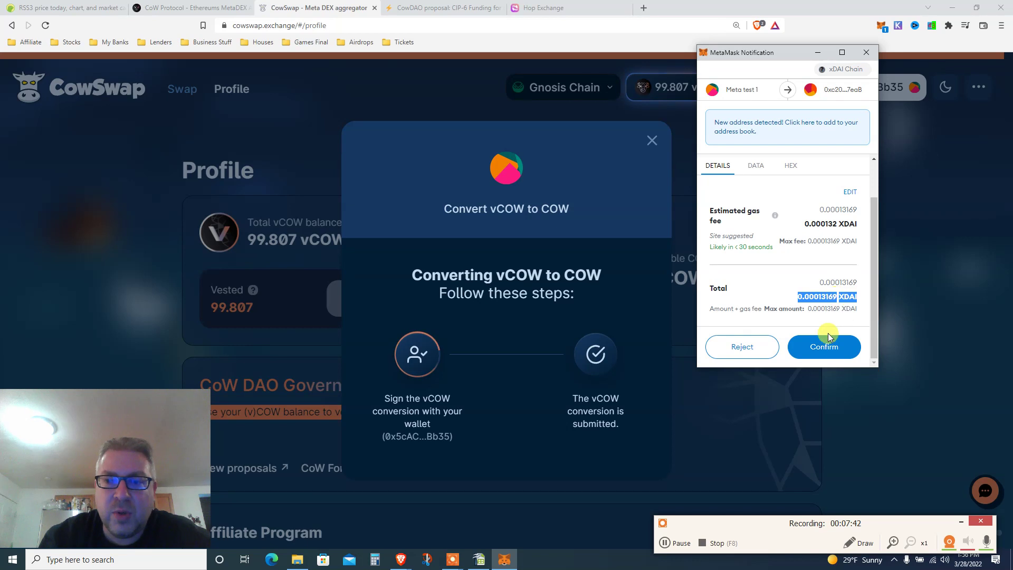
pyautogui.click(823, 346)
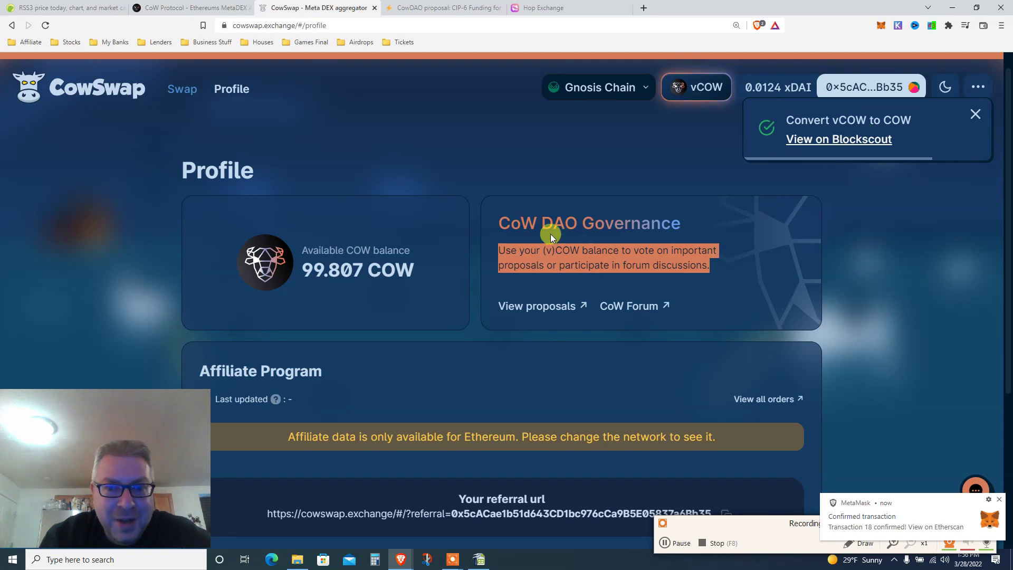
pyautogui.tripleClick(373, 250)
pyautogui.click(339, 272)
pyautogui.tripleClick(340, 272)
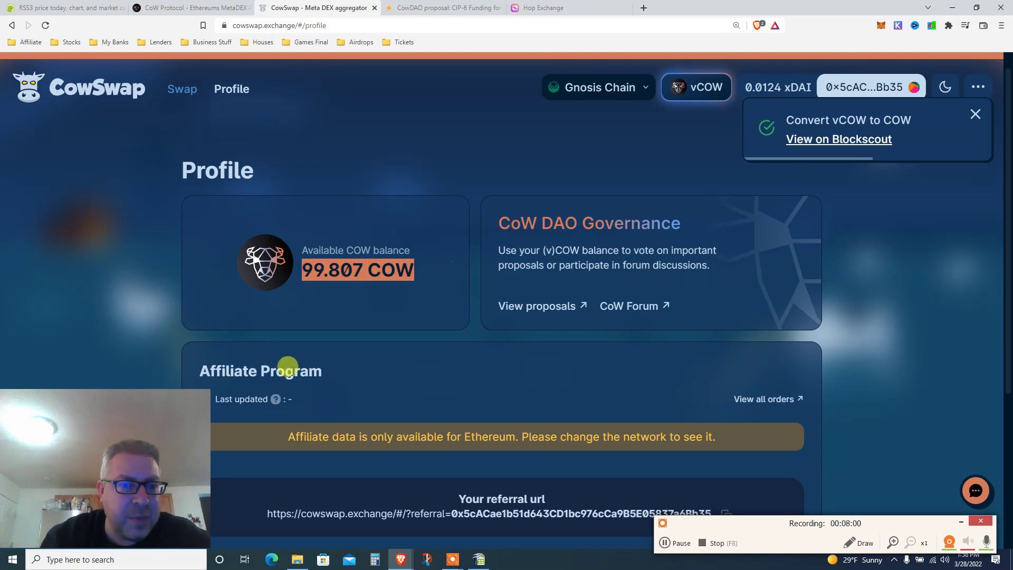
pyautogui.tripleClick(311, 431)
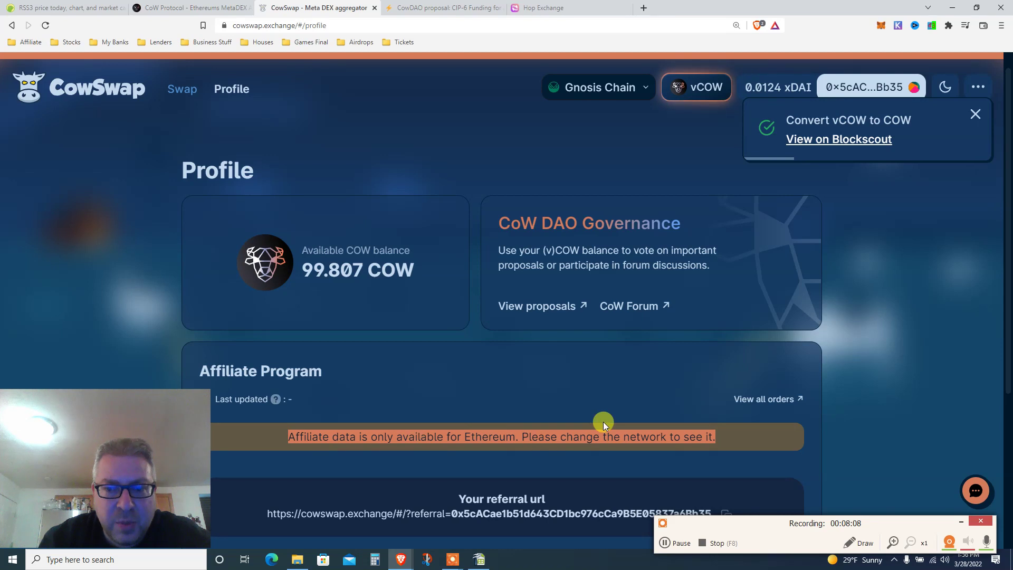
pyautogui.tripleClick(637, 435)
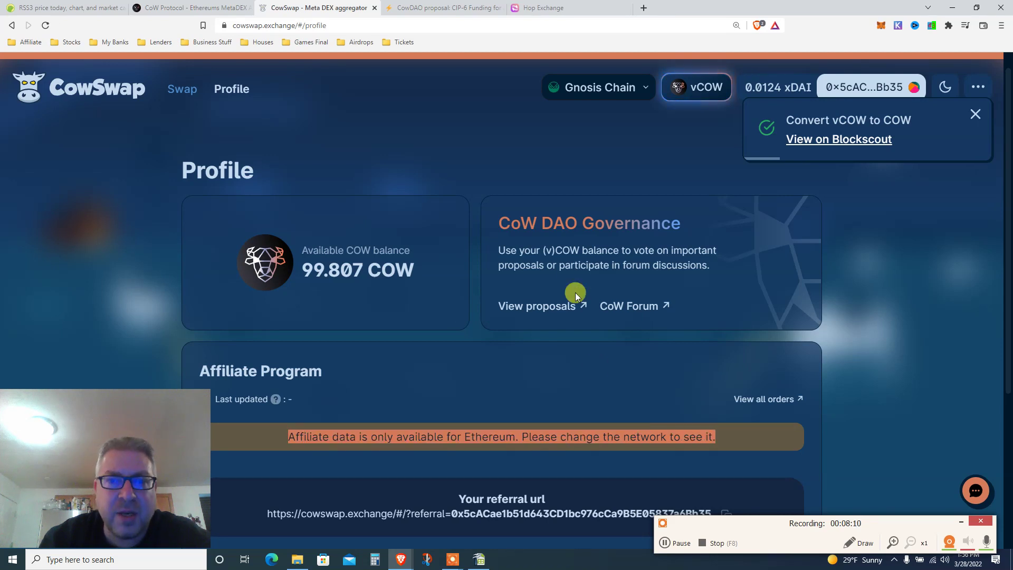
pyautogui.tripleClick(546, 221)
pyautogui.tripleClick(543, 244)
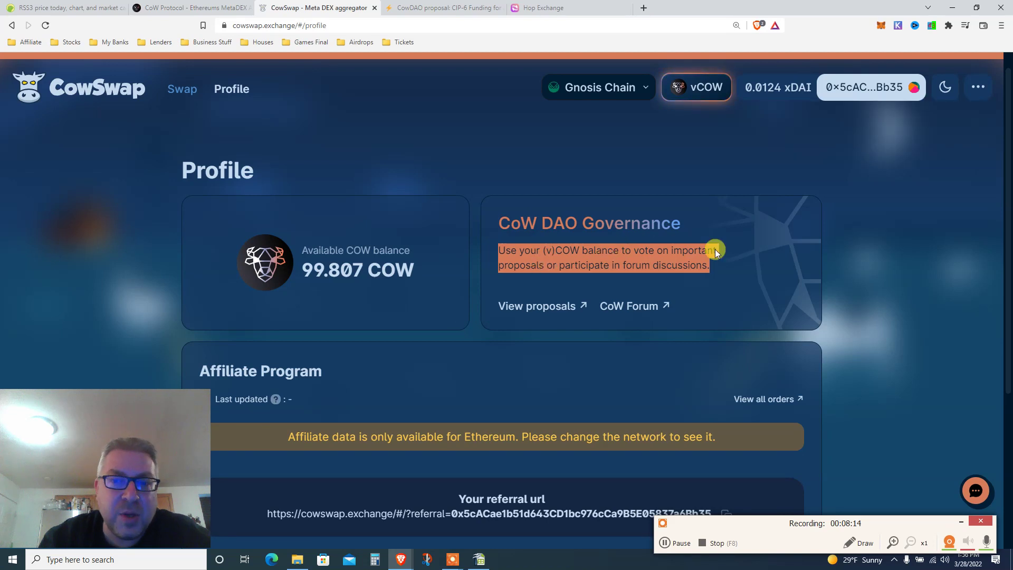
pyautogui.scroll(1, 1005, 232)
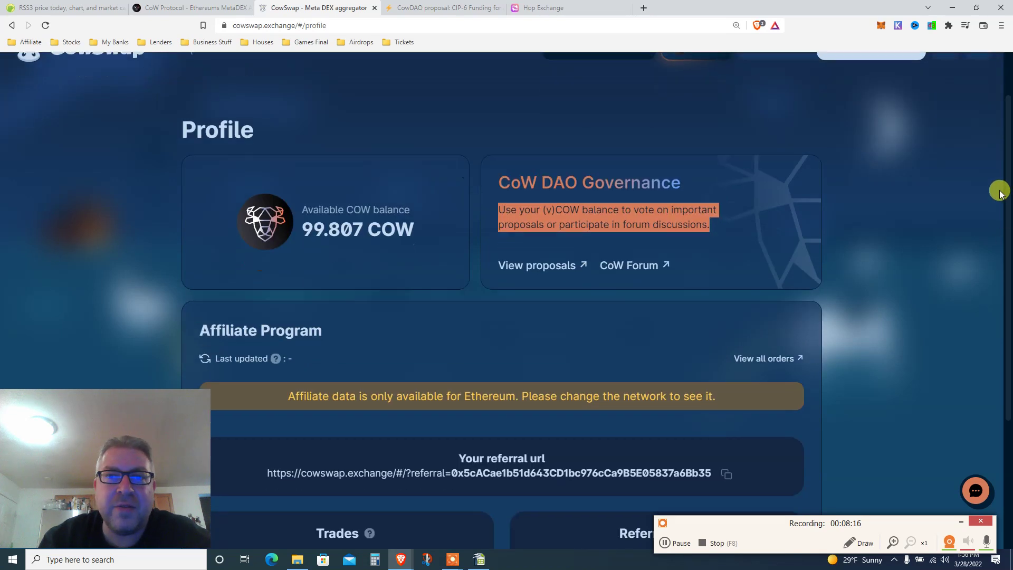
pyautogui.click(999, 193)
# On the swap page, select COW as the sell token and fill in the full balance.
pyautogui.click(185, 112)
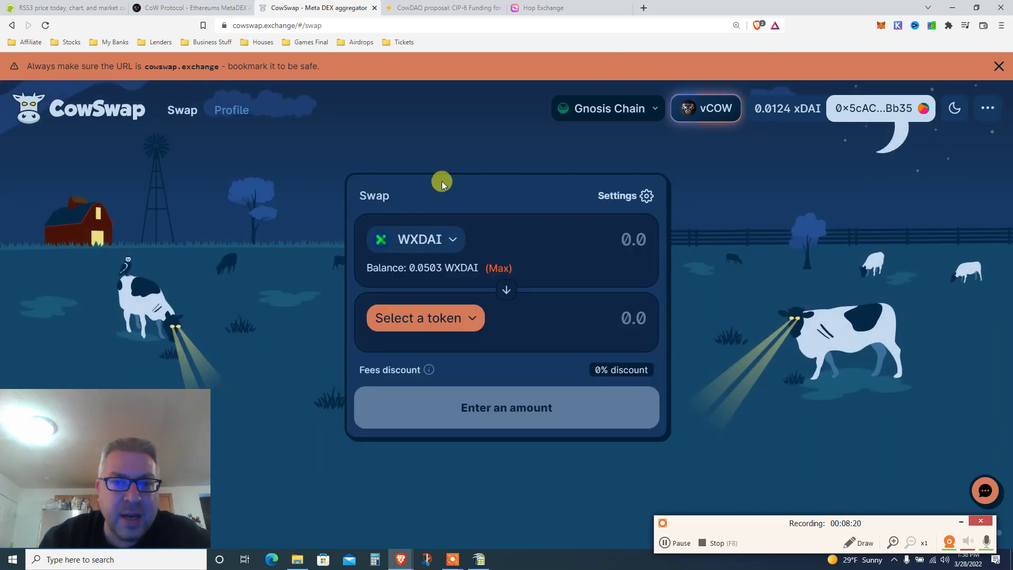
pyautogui.click(451, 243)
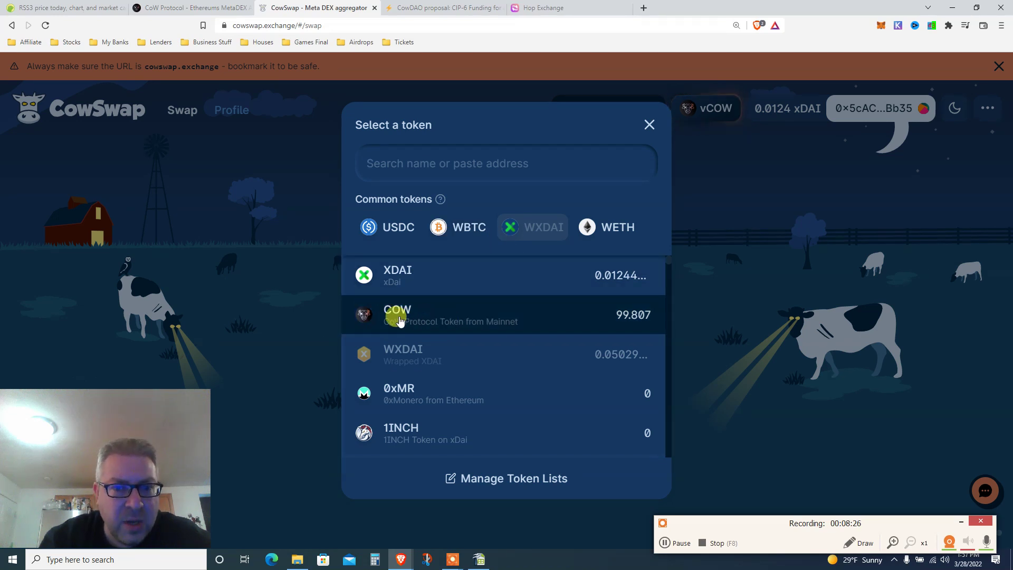
pyautogui.click(415, 319)
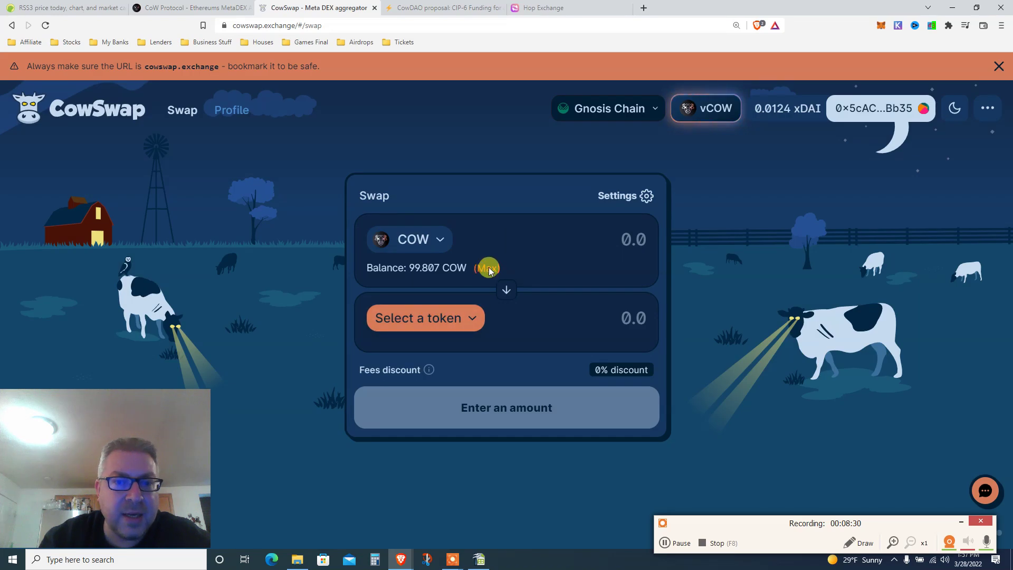
pyautogui.click(486, 267)
# Choose GNO as the receive token and change the sell amount to 1 COW (~0.003 GNO).
pyautogui.click(477, 317)
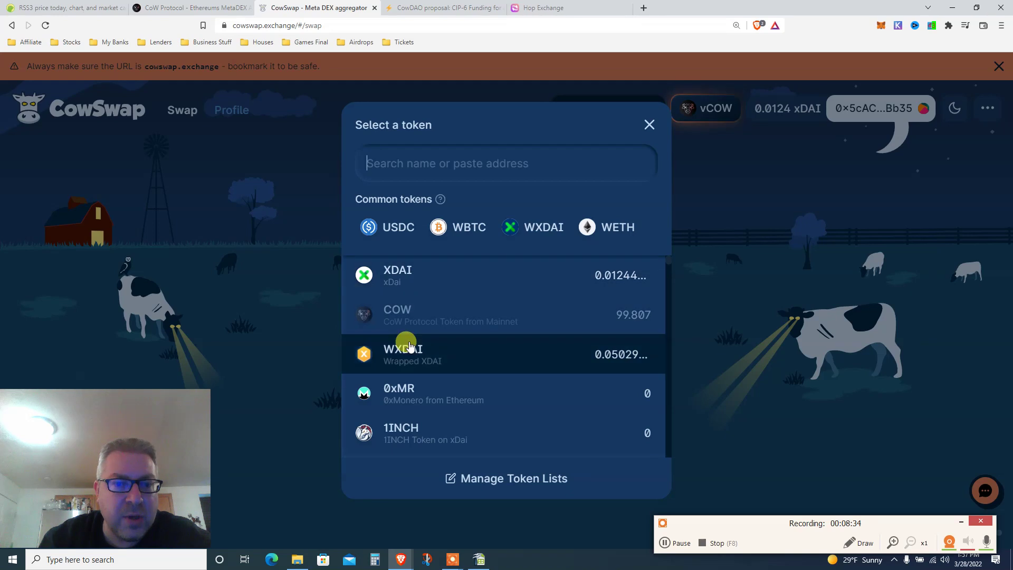
pyautogui.write('gno')
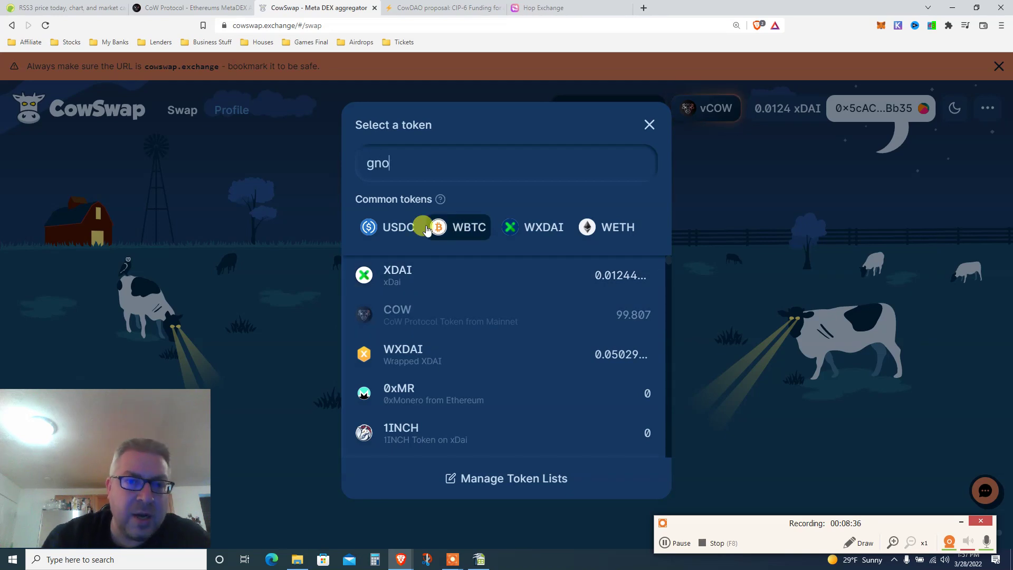
pyautogui.click(391, 277)
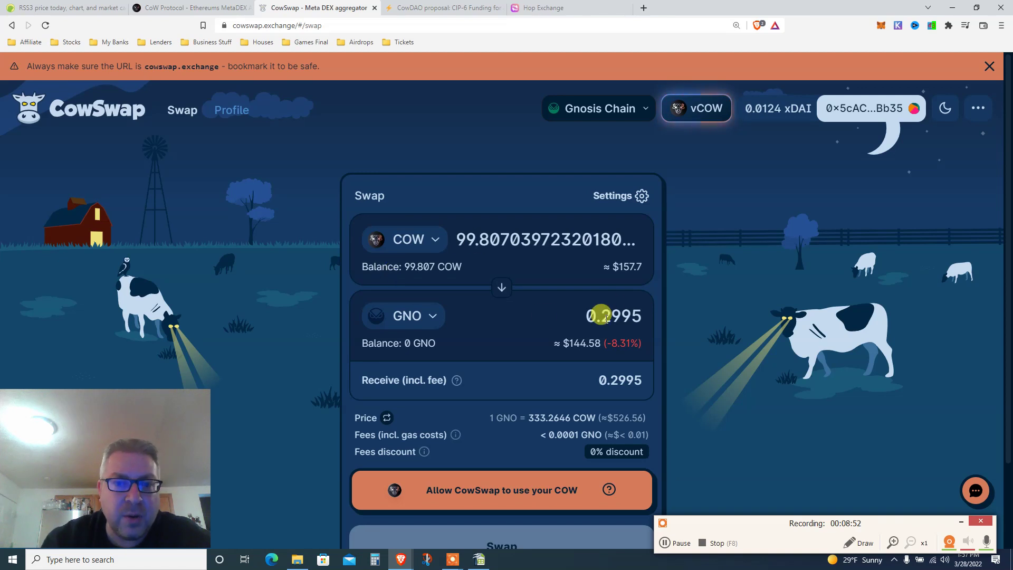
pyautogui.scroll(-2, 543, 315)
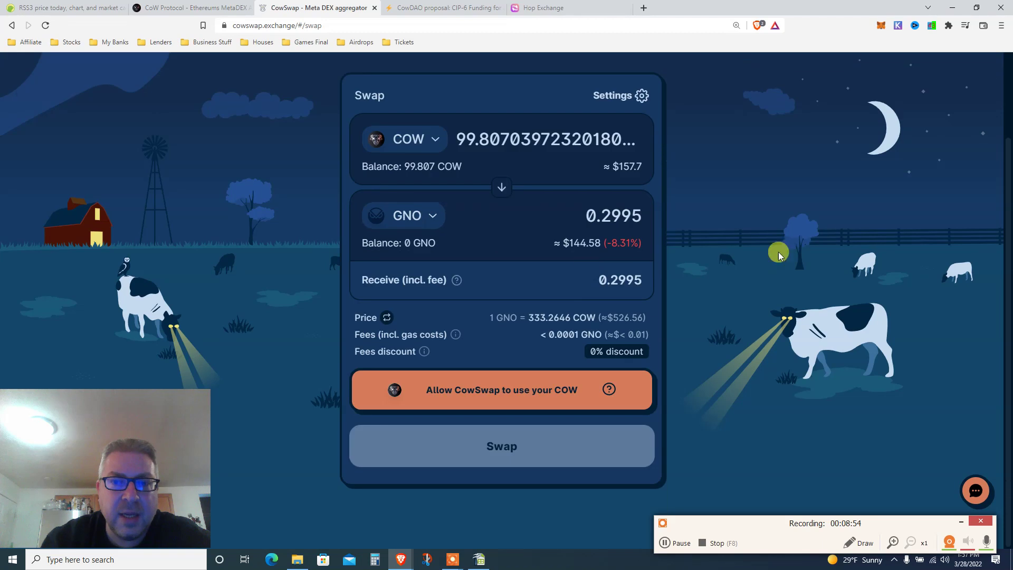
pyautogui.scroll(2, 1009, 190)
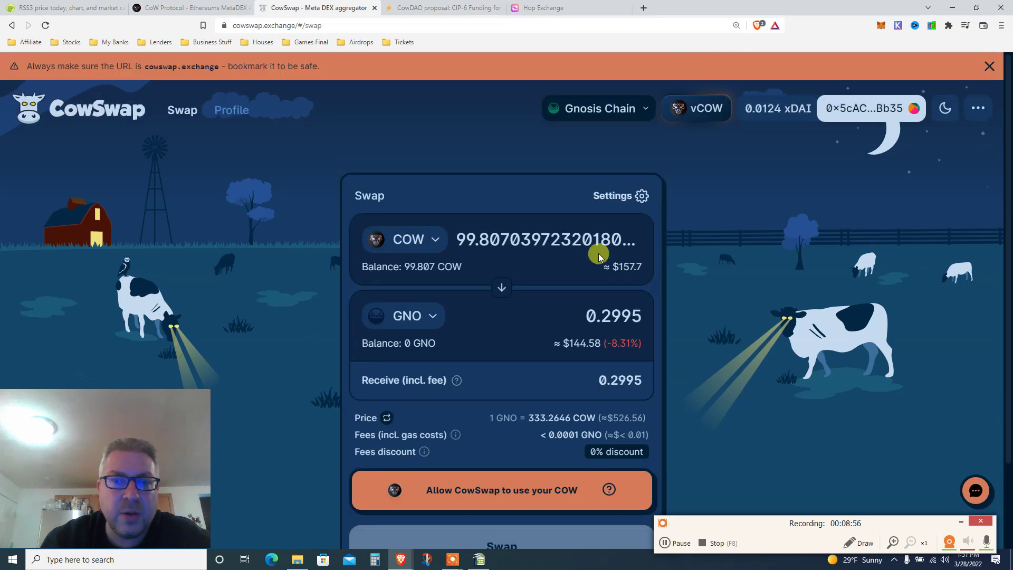
pyautogui.doubleClick(551, 235)
pyautogui.write('1')
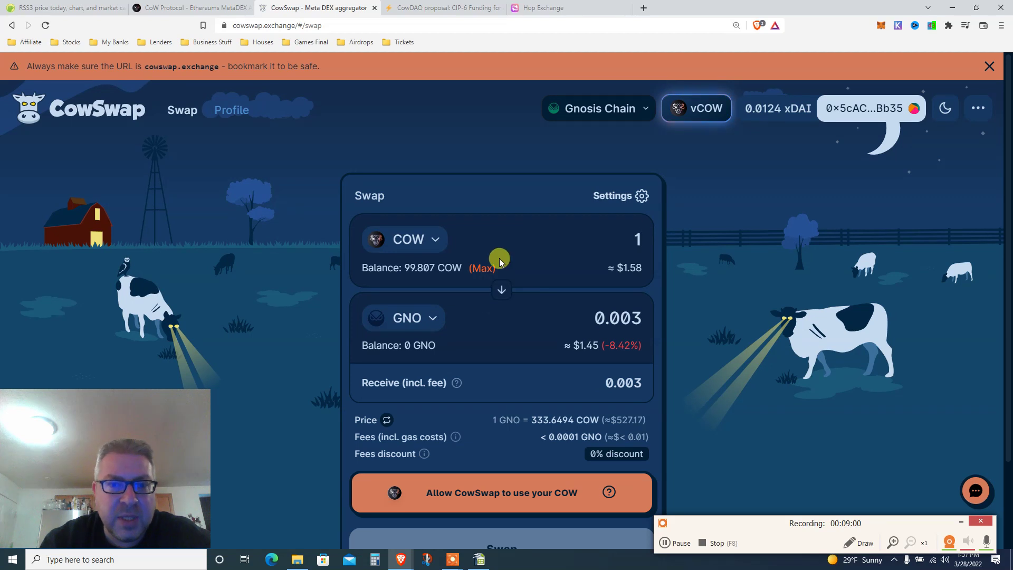
# Switch the receive token to XDAI, enter 0.8 COW (~1.1761 XDAI), and request COW spending approval.
pyautogui.click(430, 319)
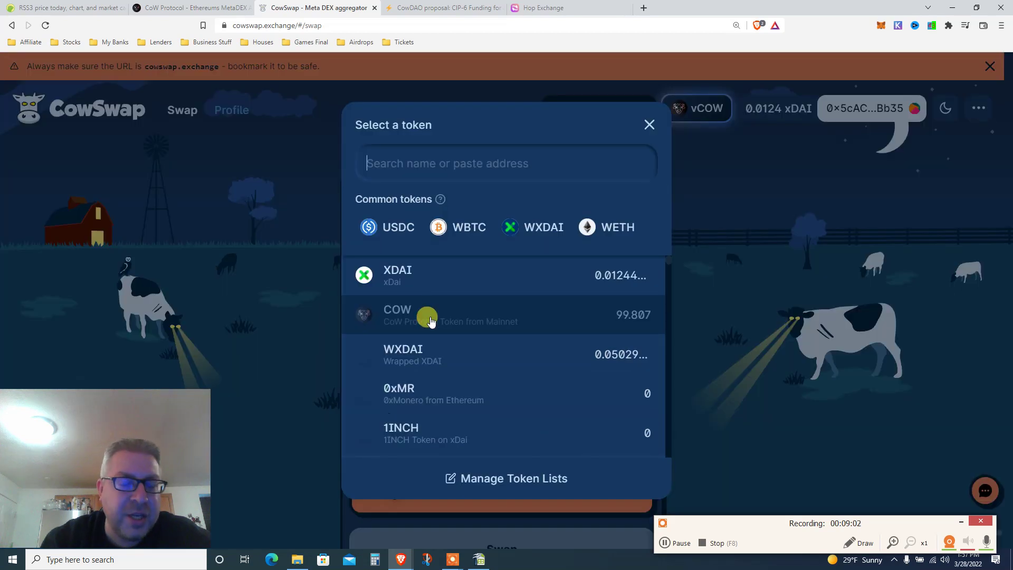
pyautogui.click(425, 270)
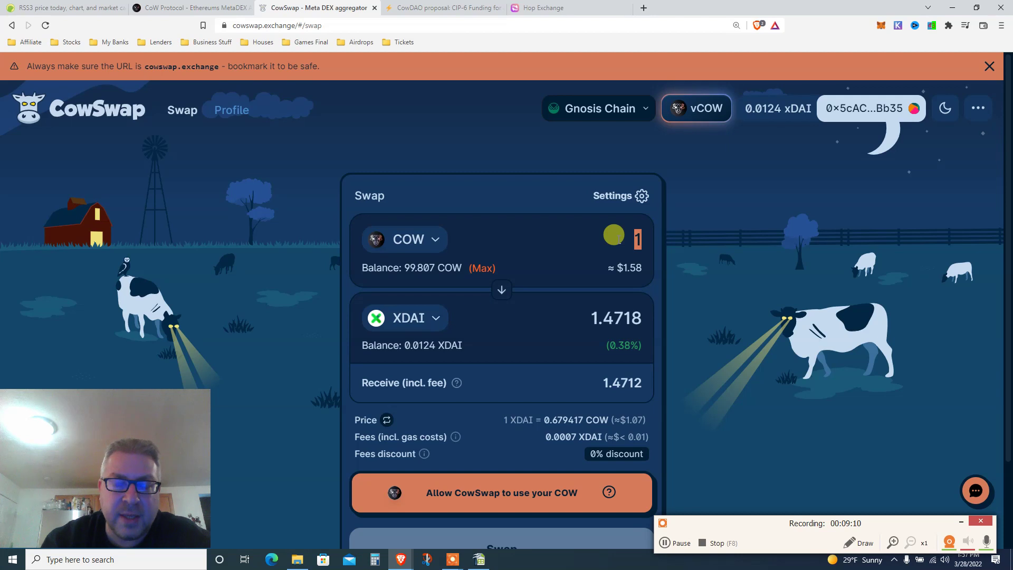
pyautogui.write('0.8')
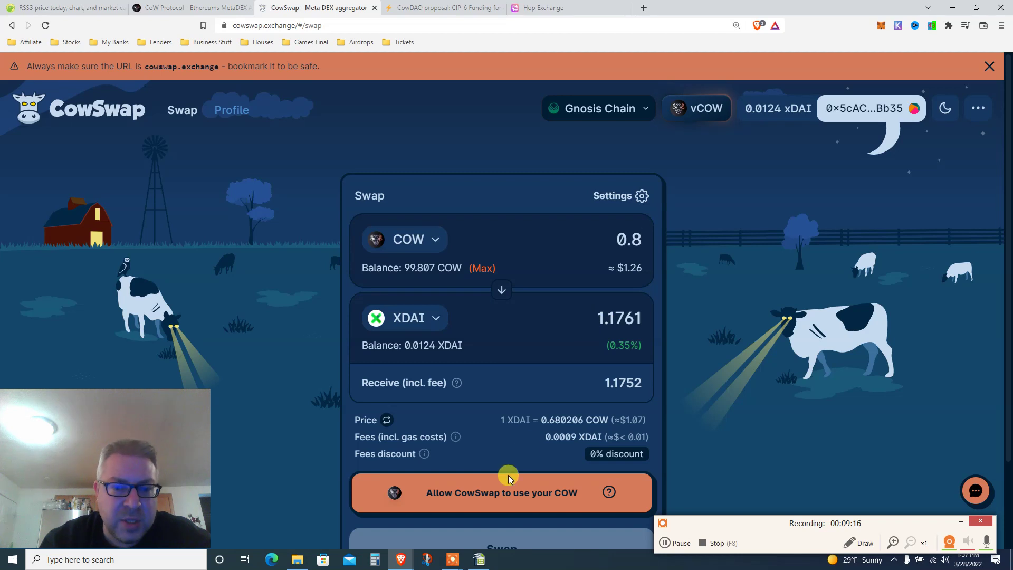
pyautogui.scroll(-1, 1008, 307)
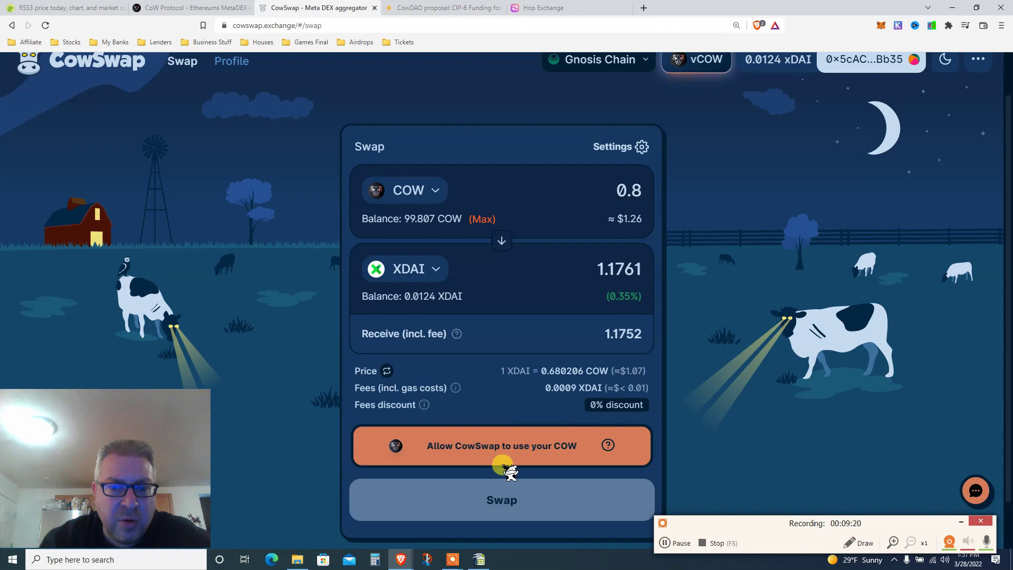
pyautogui.click(584, 437)
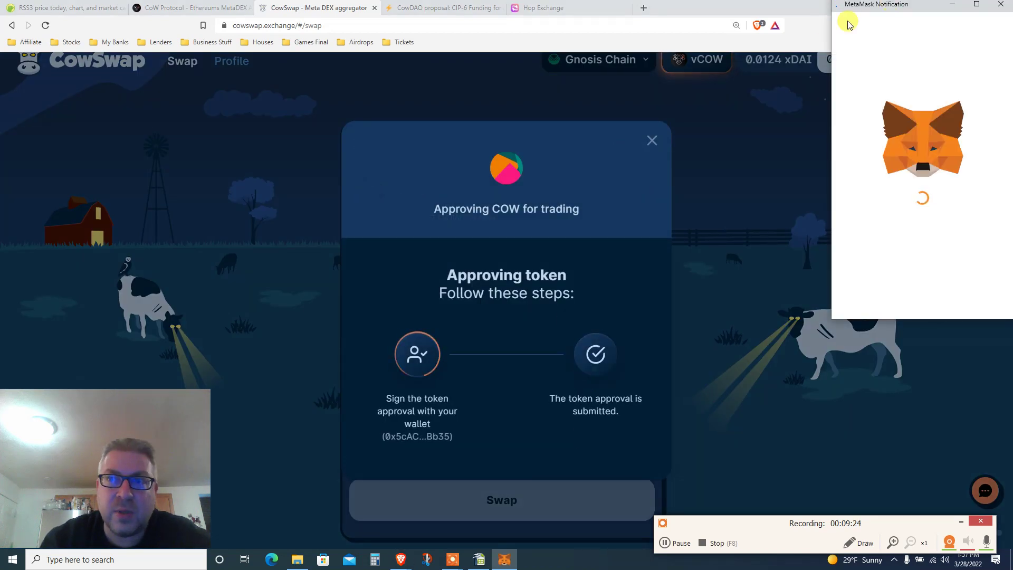
# Confirm the COW approval in MetaMask and review the swap of 0.8 COW for ~1.1347 XDAI.
pyautogui.moveTo(871, 5); pyautogui.dragTo(725, 101)
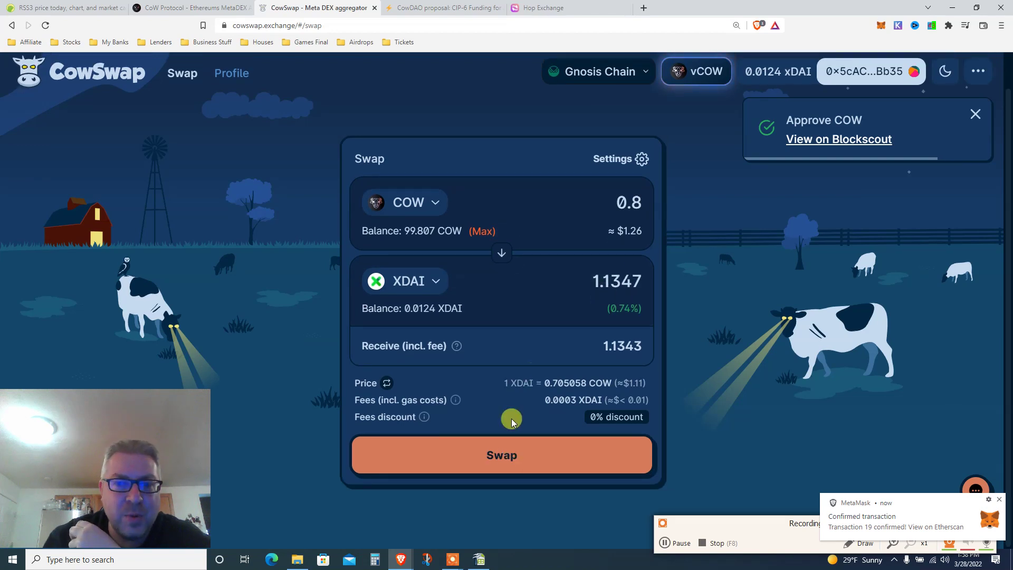
pyautogui.click(504, 455)
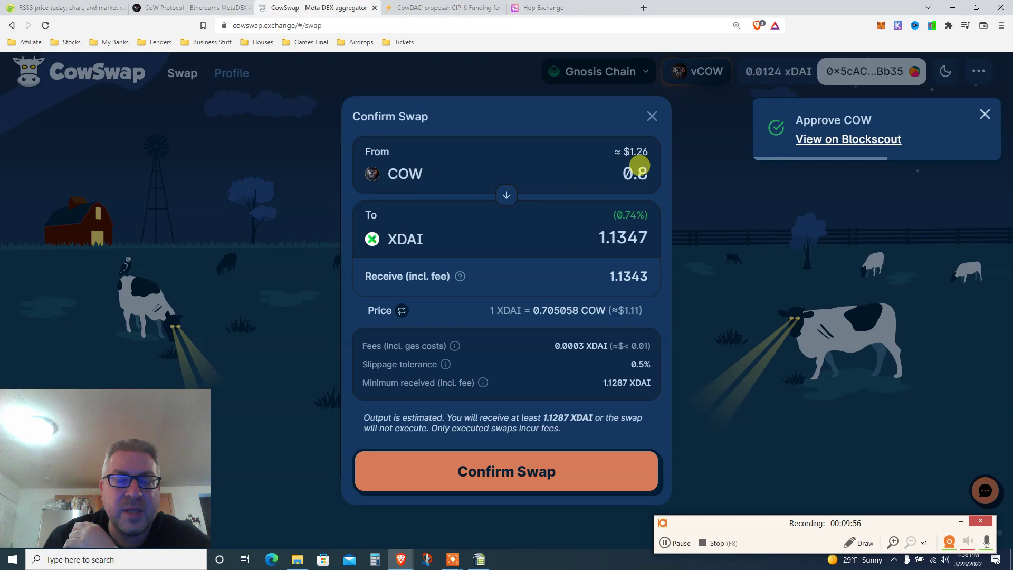
# Confirm the 0.8 COW swap for at least 1.1287 XDAI and sign the order in MetaMask.
pyautogui.click(506, 476)
pyautogui.click(566, 455)
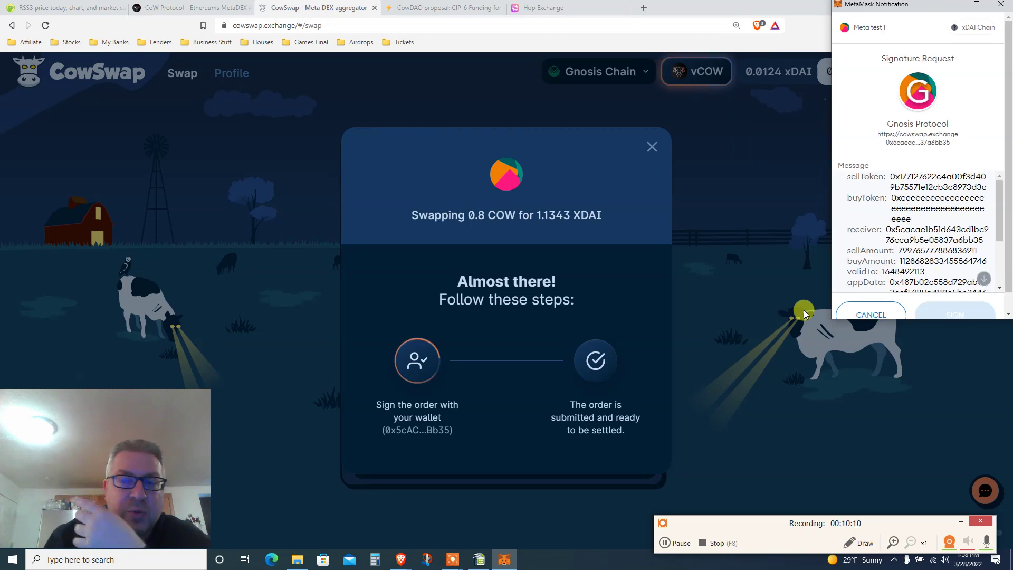
pyautogui.scroll(-3, 998, 276)
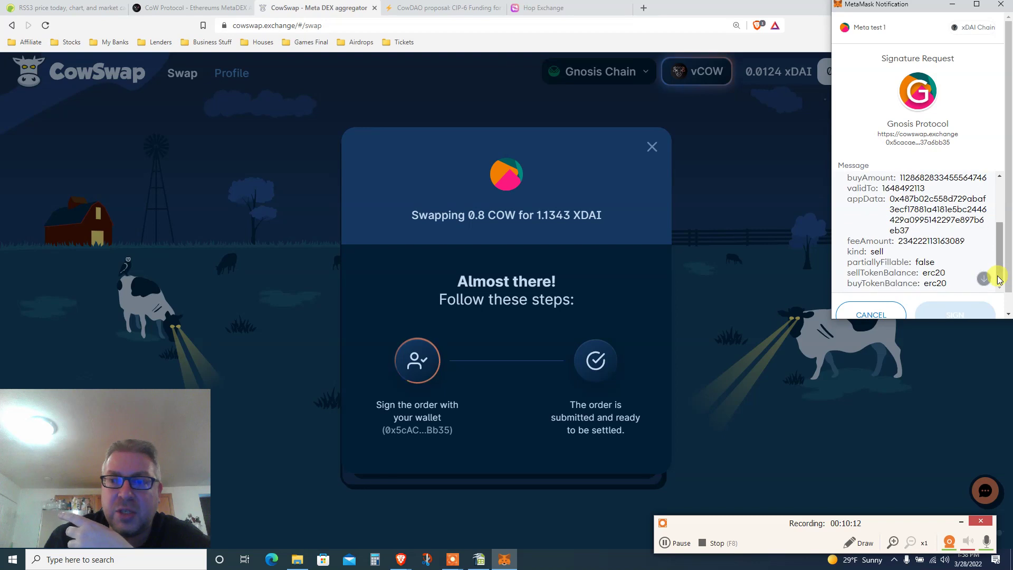
pyautogui.click(957, 311)
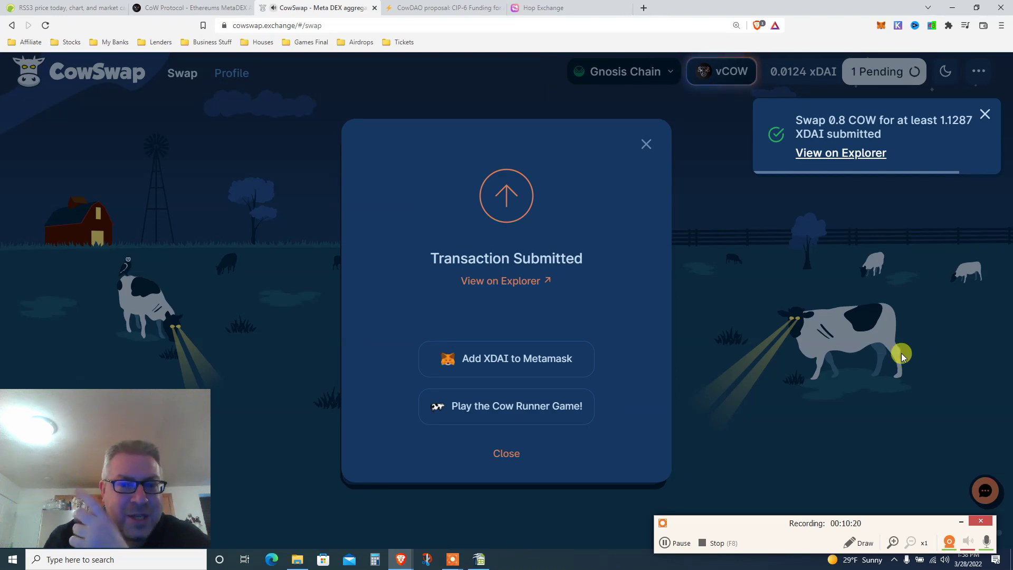
# Launch Cow Runner and keep pressing Space to jump the cow over obstacles.
pyautogui.click(502, 410)
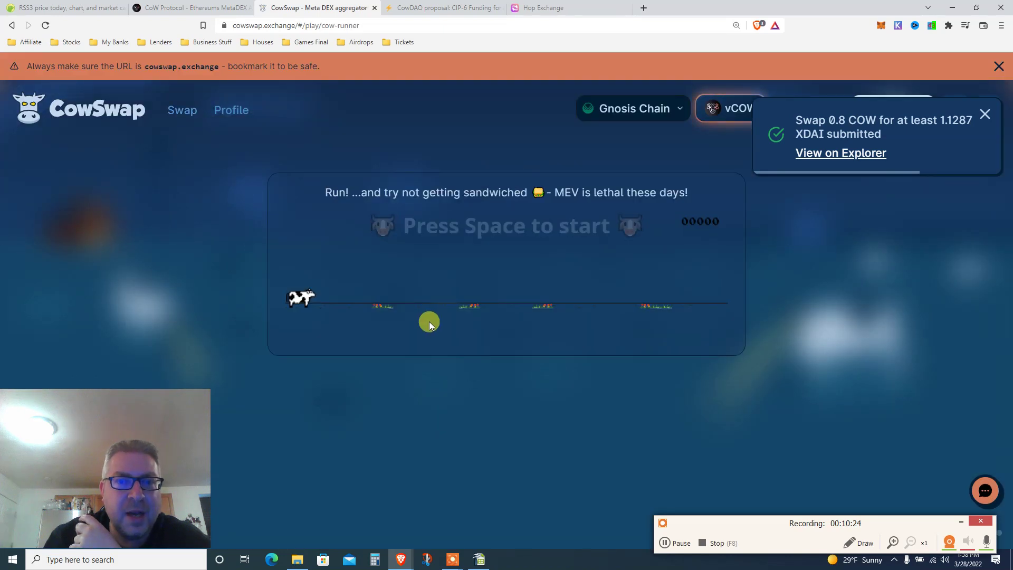
pyautogui.press('space')
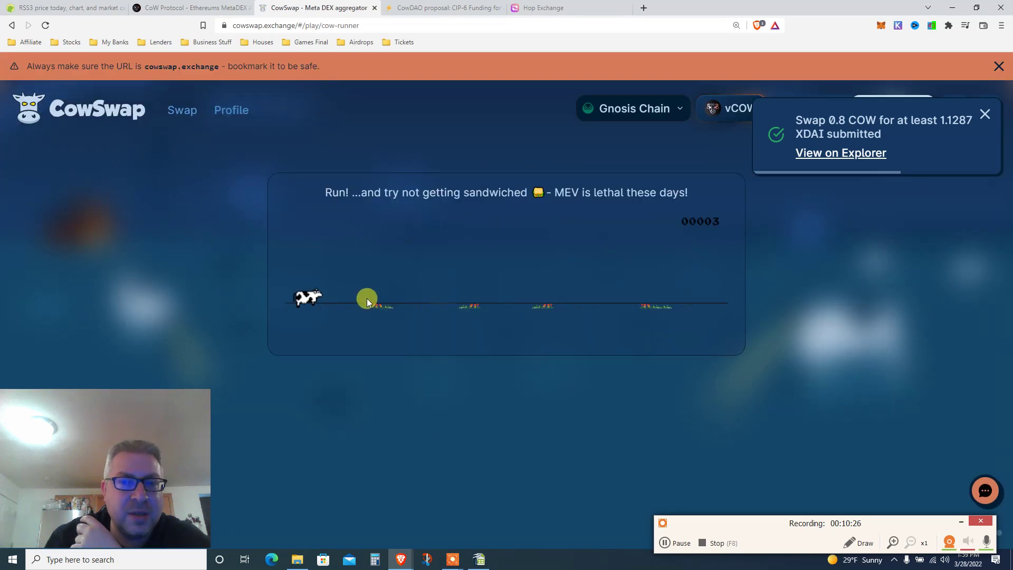
pyautogui.press('space')
pyautogui.press('space')
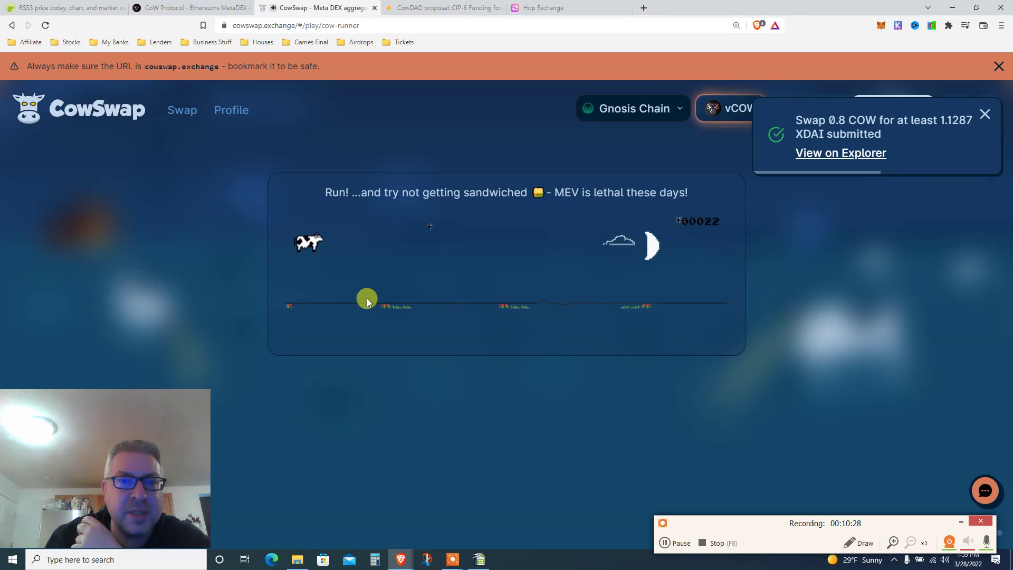
pyautogui.press('space')
pyautogui.press('space')
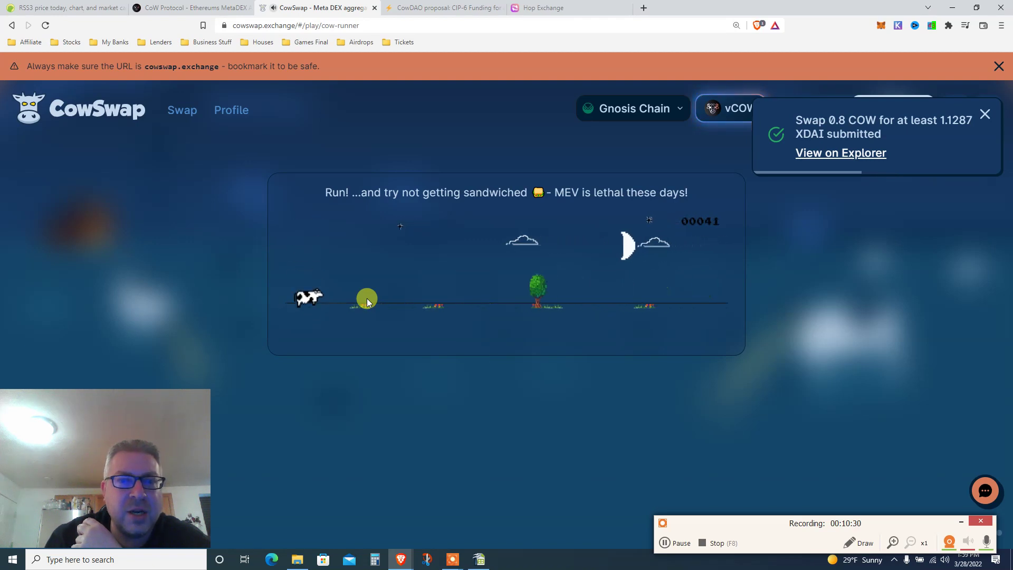
pyautogui.press('space')
pyautogui.press('space')
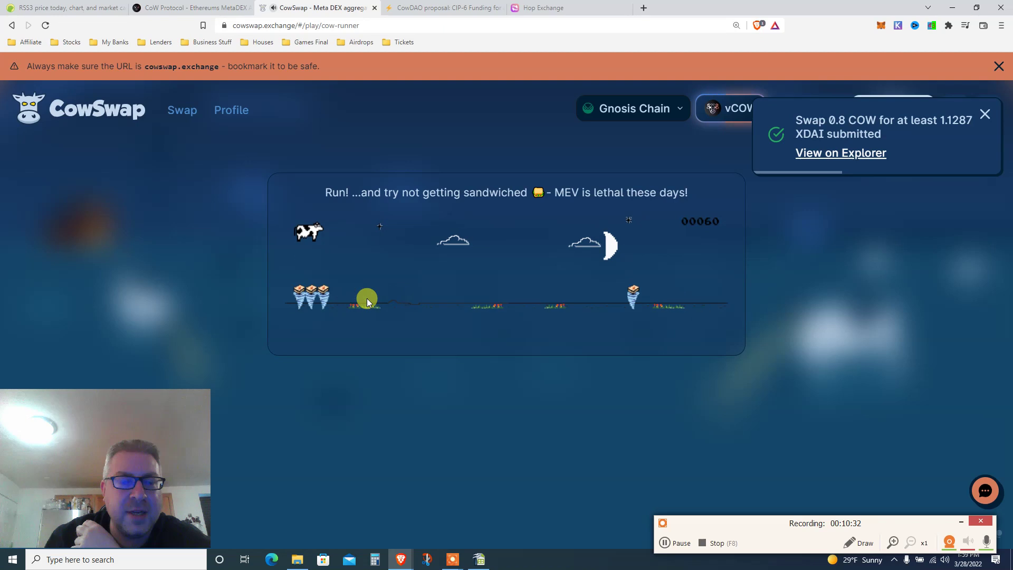
pyautogui.press('space')
pyautogui.press('space')
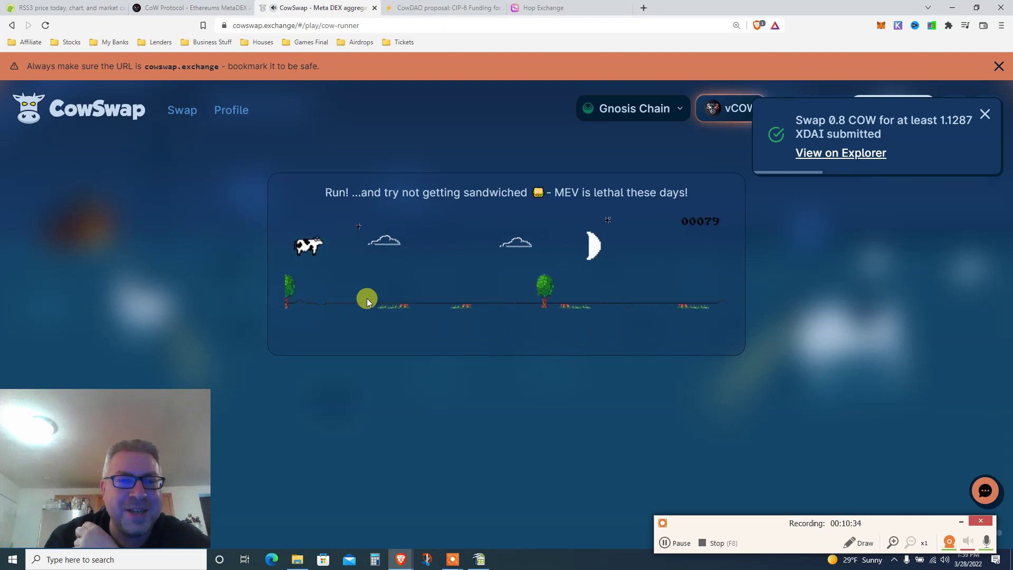
pyautogui.press('space')
pyautogui.press('space')
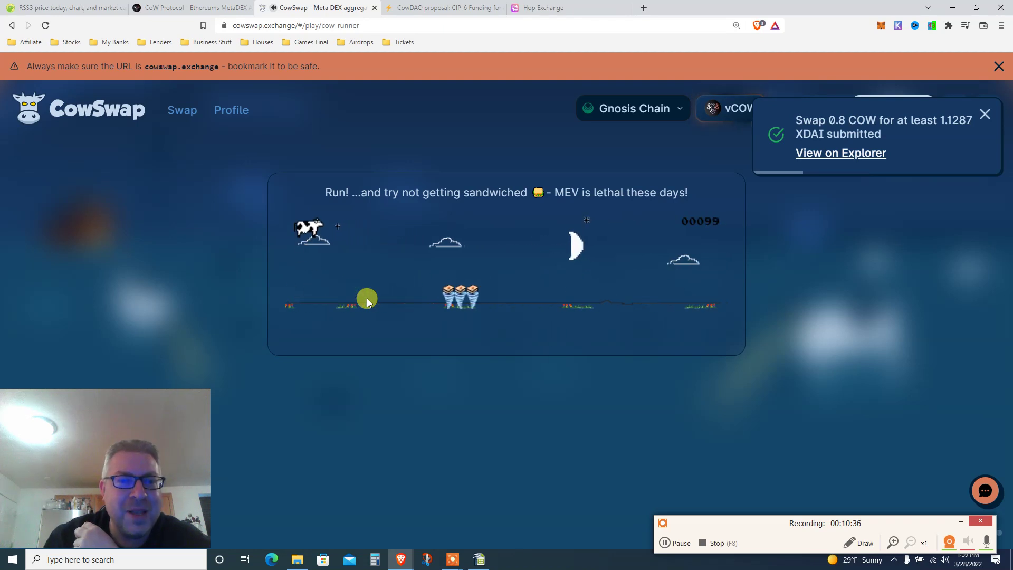